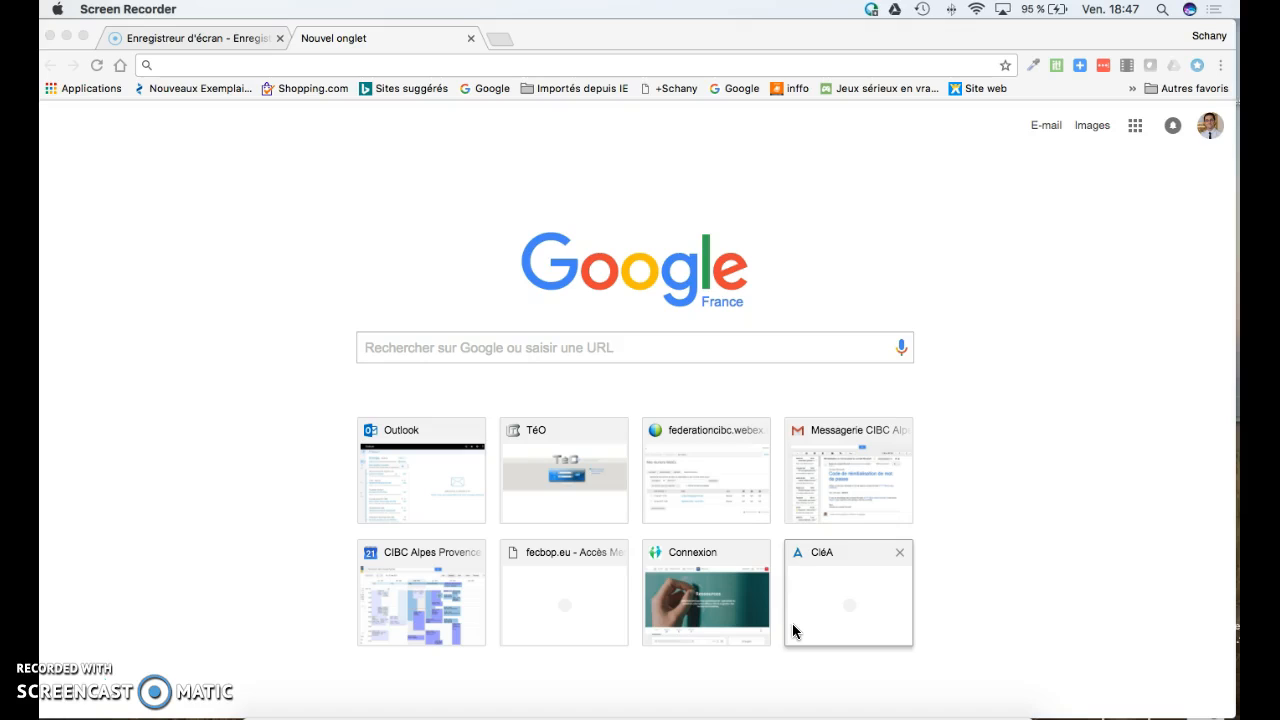
- Go to federationcibc.webex.com by accepting the 'fed' address-bar suggestion
{"action": "left_click", "coordinate": [475, 65]}
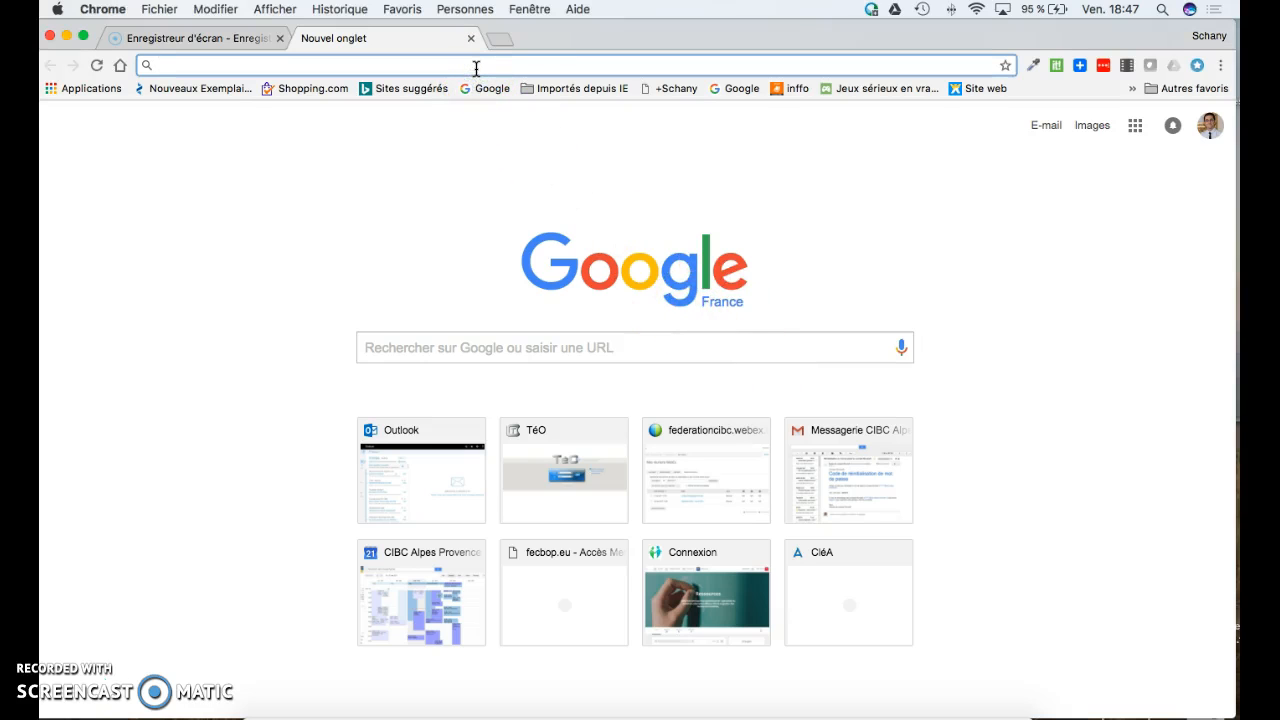
{"action": "type", "text": "fed"}
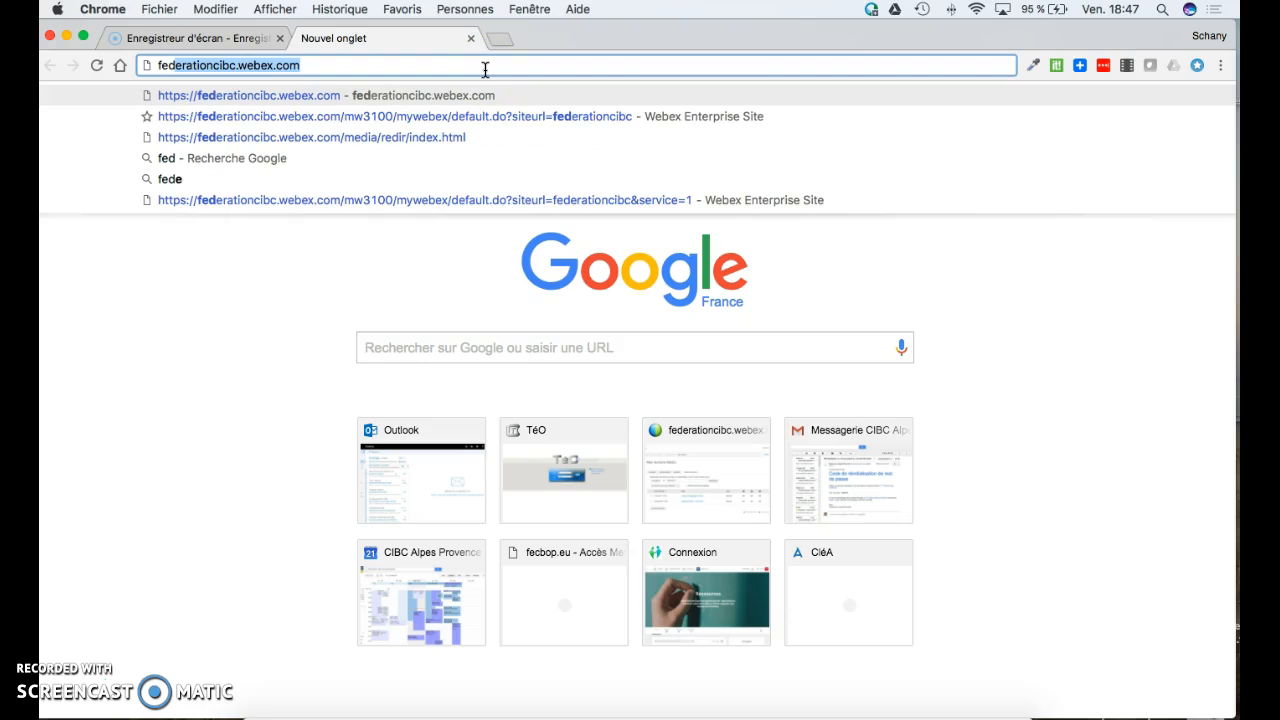
{"action": "key", "text": "Return"}
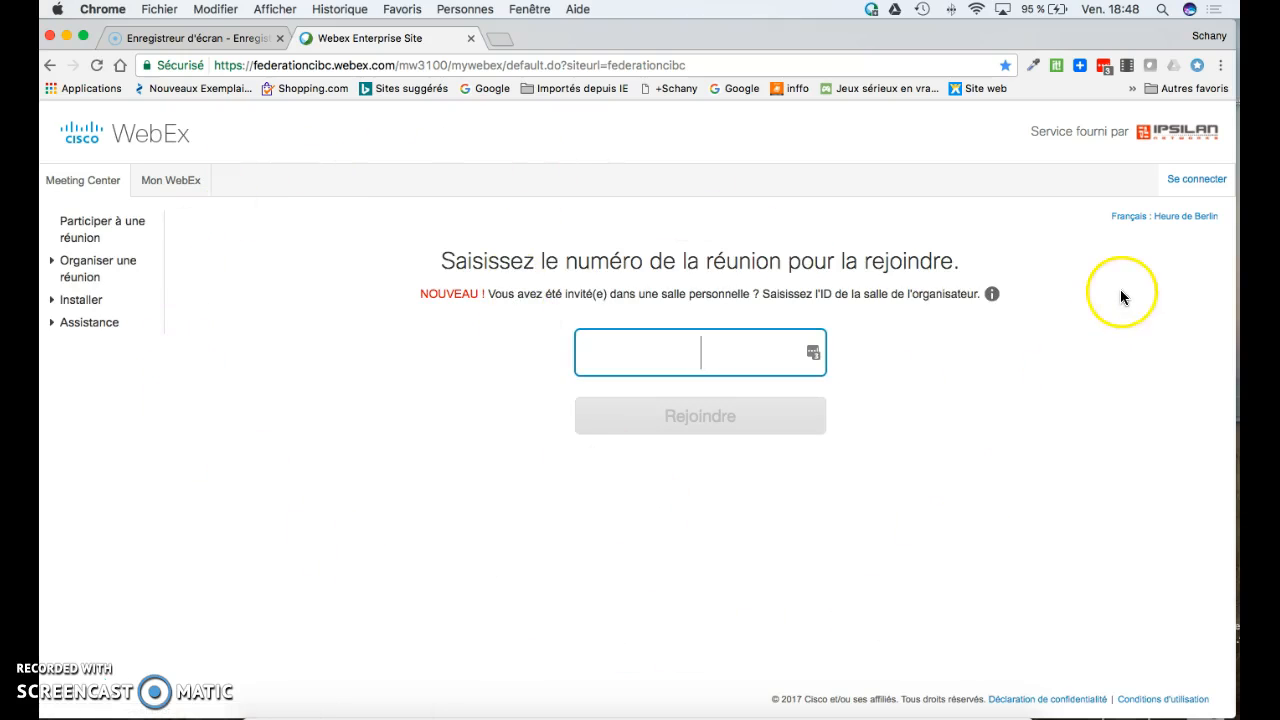
- Sign in to the WebEx site with the account e-mail and the saved password
{"action": "left_click", "coordinate": [1200, 182]}
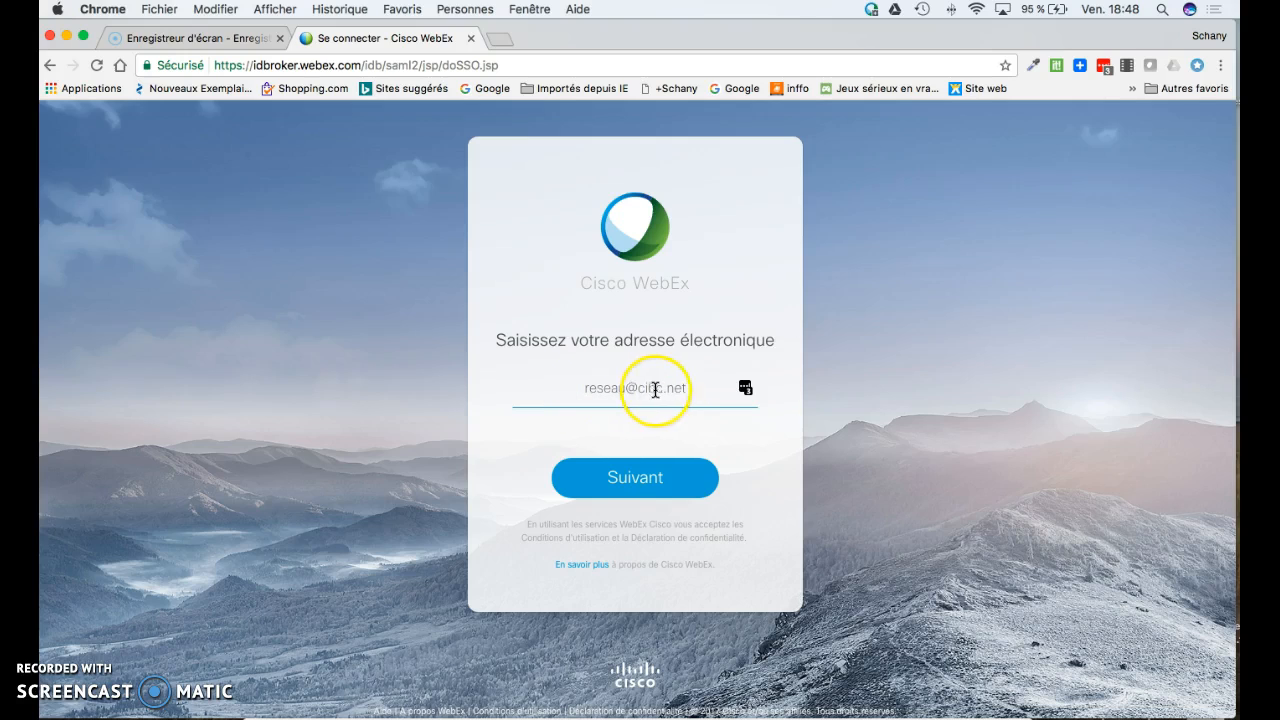
{"action": "left_click", "coordinate": [654, 484]}
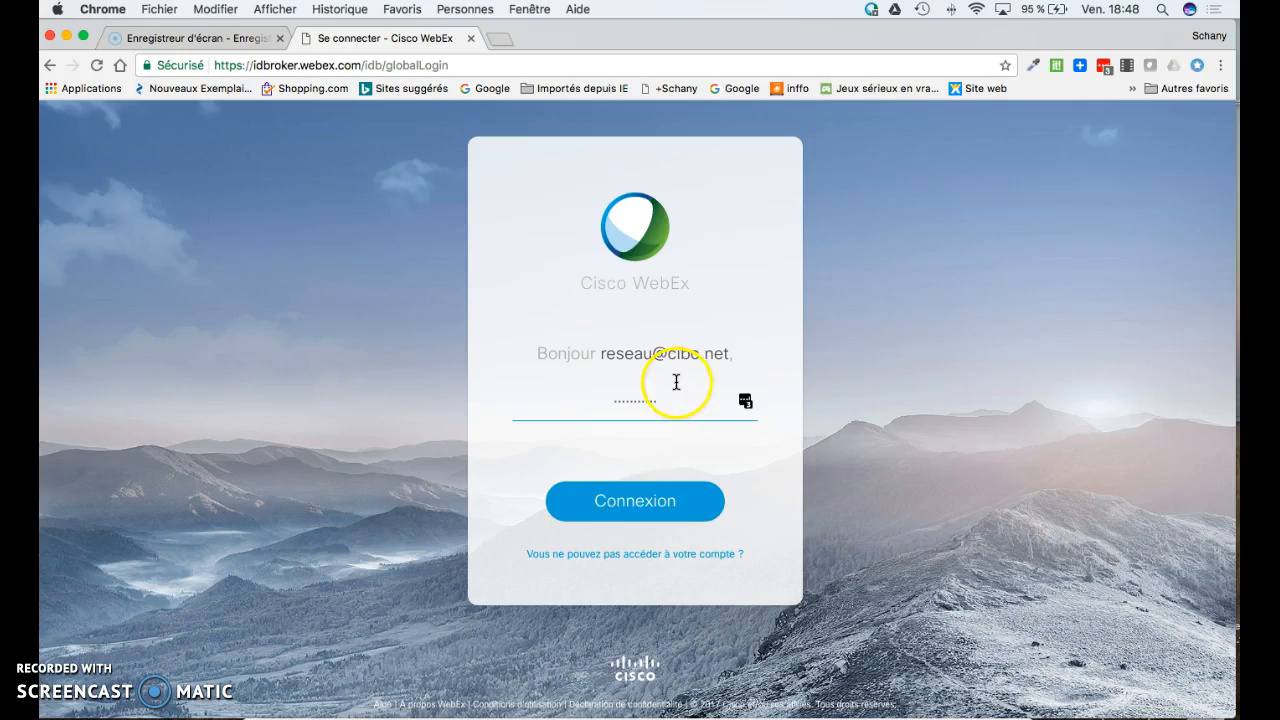
{"action": "left_click", "coordinate": [660, 512]}
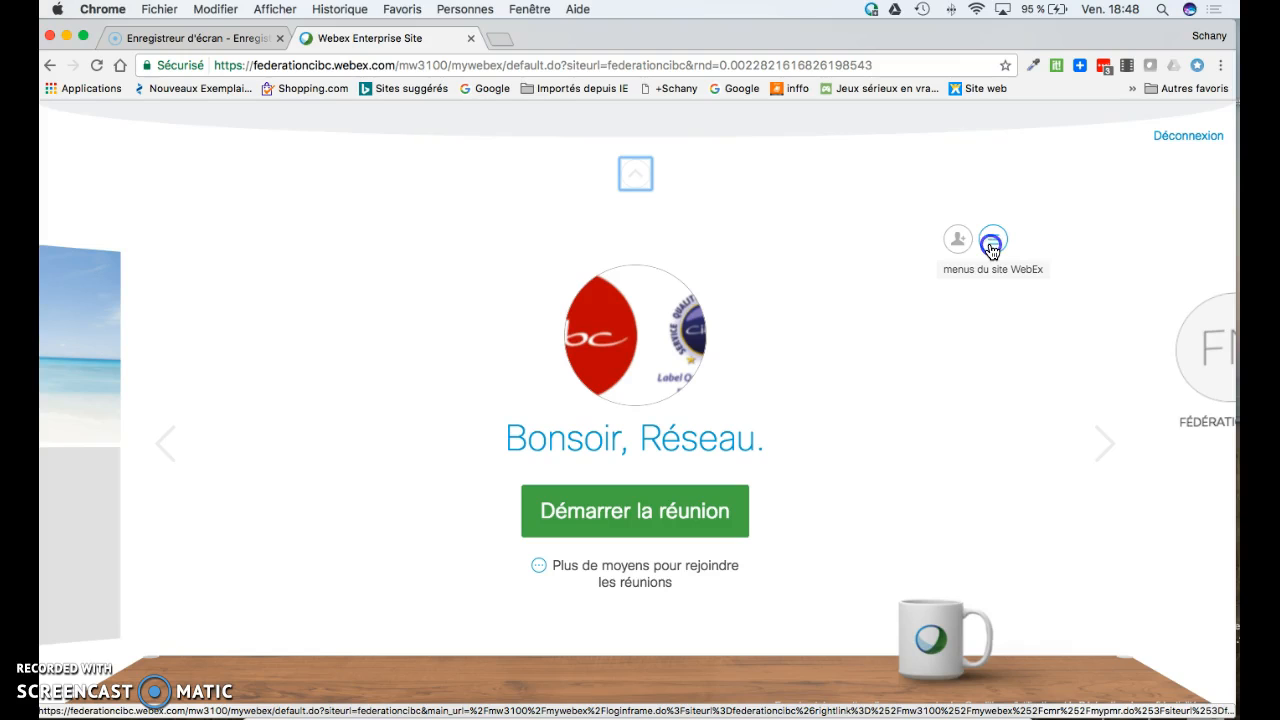
- Open the 'Programmer une réunion' form from the WebEx site menus
{"action": "left_click", "coordinate": [991, 246]}
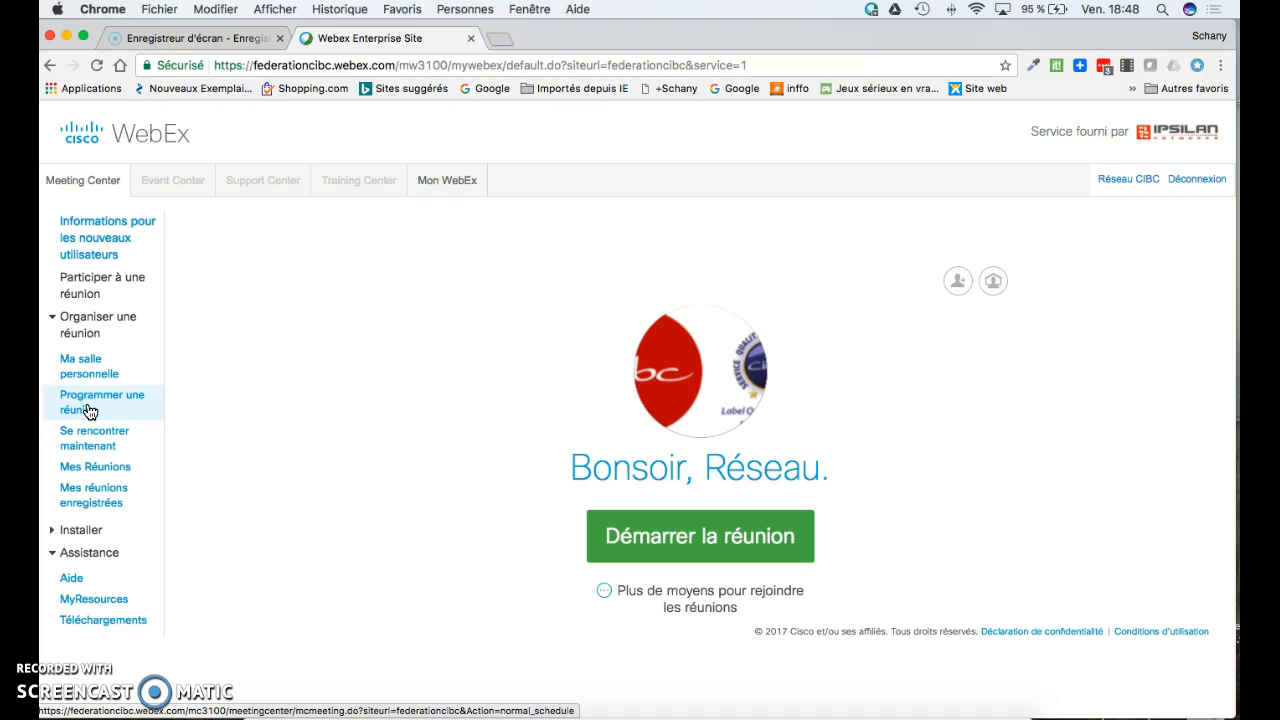
{"action": "left_click", "coordinate": [90, 411]}
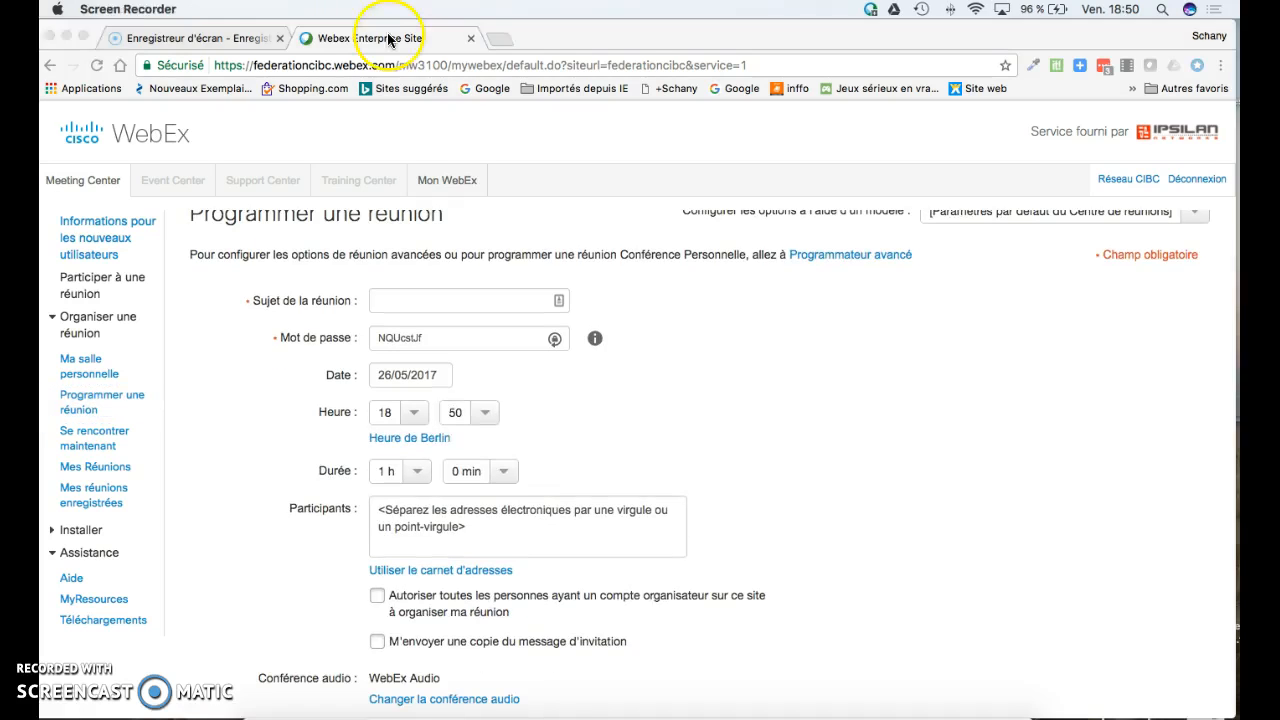
{"action": "left_click", "coordinate": [322, 36]}
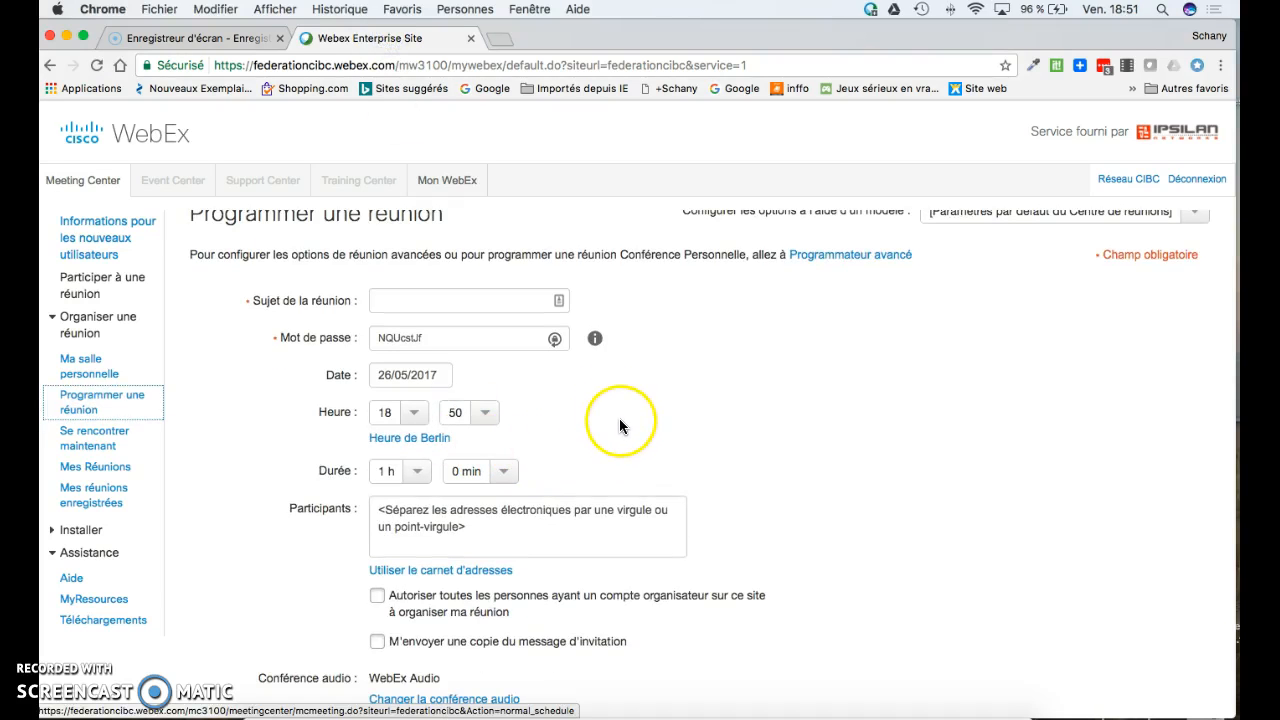
- Enter the meeting subject 'Démo' and set the start time to 19:00
{"action": "left_click", "coordinate": [467, 302]}
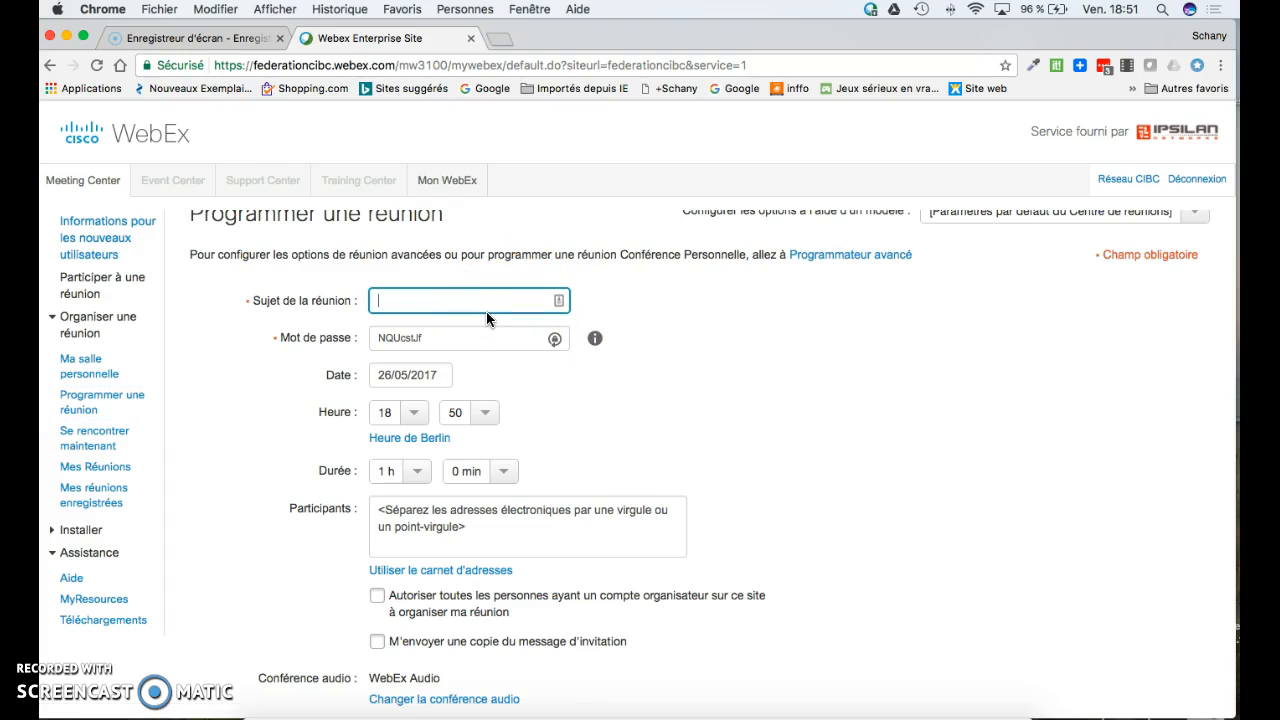
{"action": "type", "text": "Démi"}
{"action": "scroll", "coordinate": [448, 343], "scroll_direction": "up", "scroll_amount": 1}
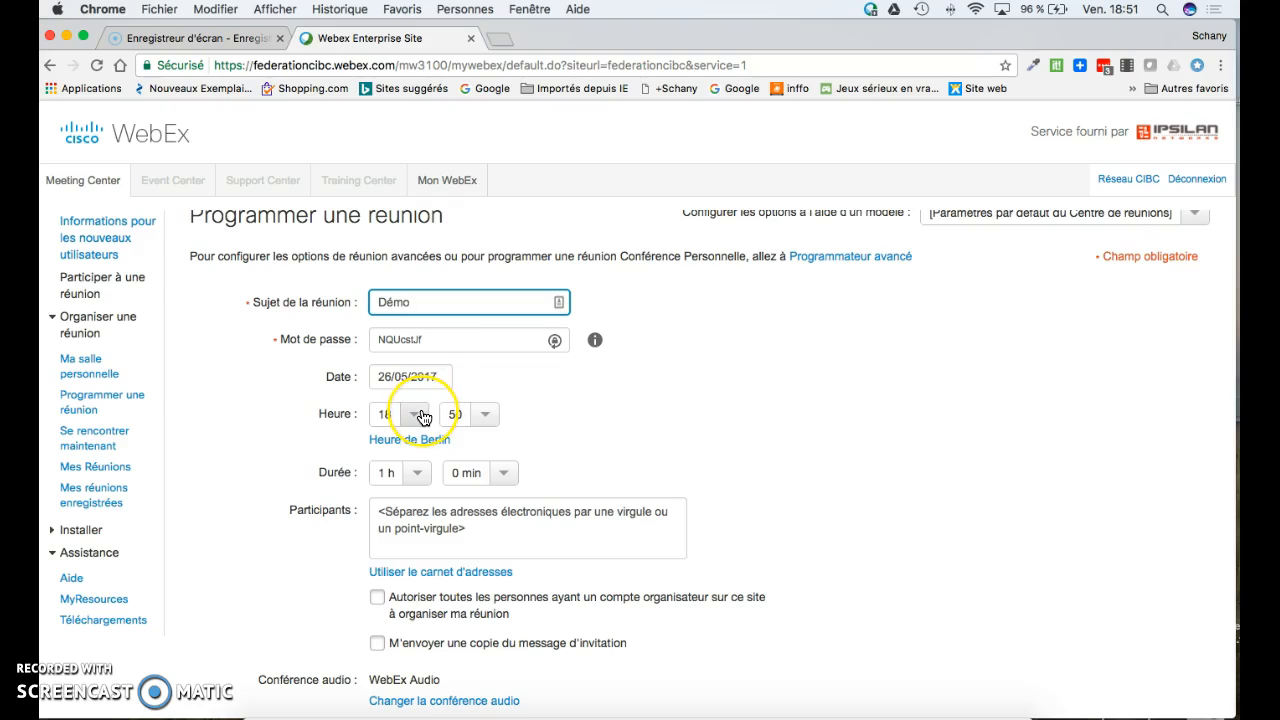
{"action": "left_click", "coordinate": [419, 416]}
{"action": "scroll", "coordinate": [408, 507], "scroll_direction": "down", "scroll_amount": 1}
{"action": "scroll", "coordinate": [400, 514], "scroll_direction": "down", "scroll_amount": 5}
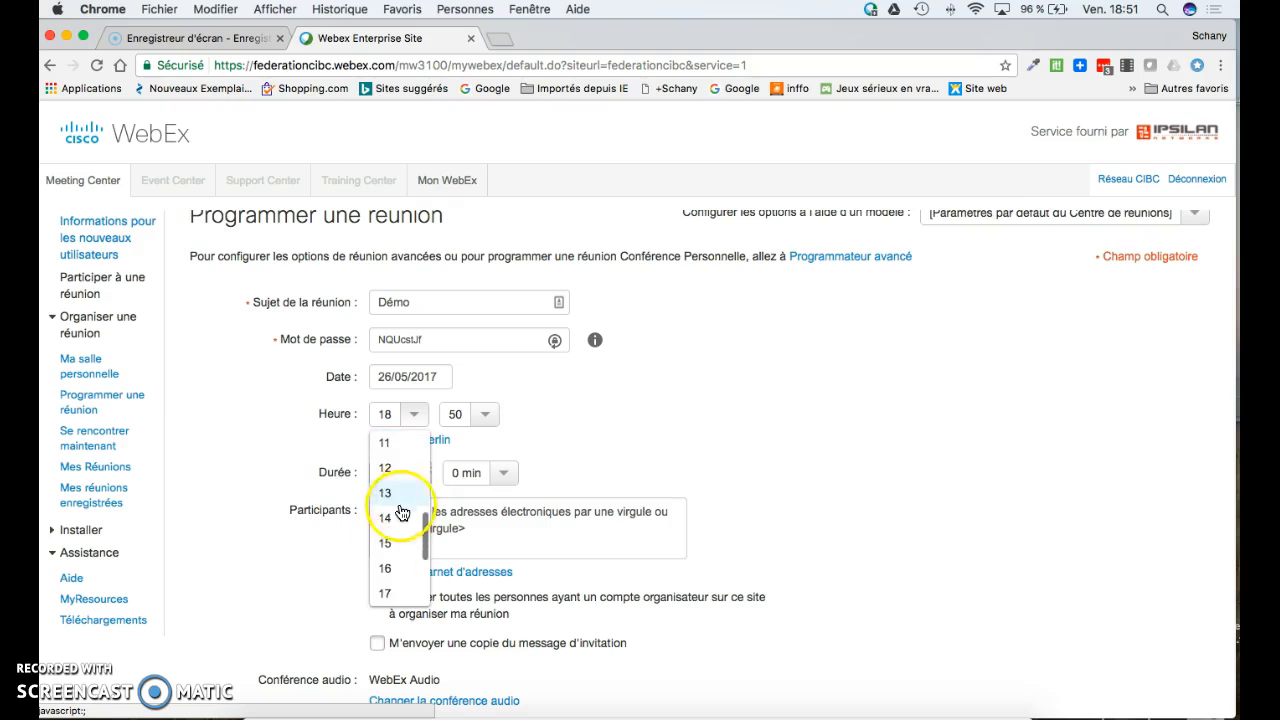
{"action": "left_click", "coordinate": [389, 574]}
{"action": "left_click", "coordinate": [478, 416]}
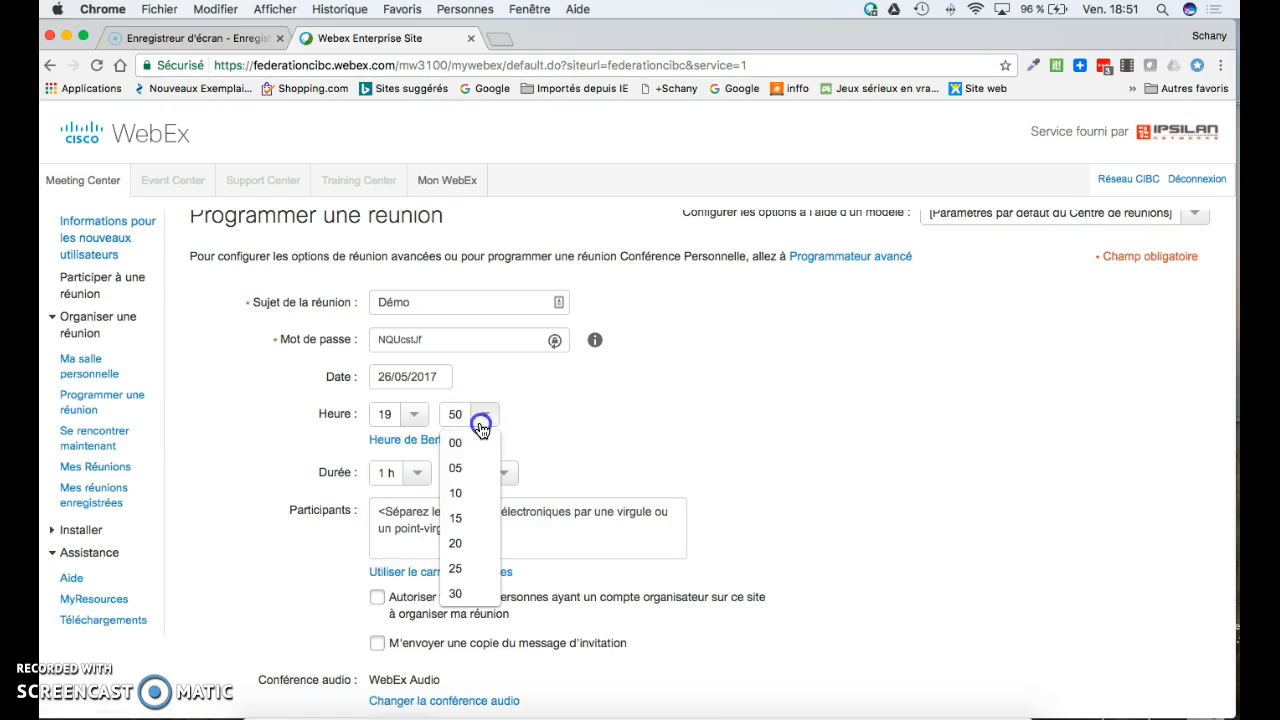
{"action": "left_click", "coordinate": [468, 442]}
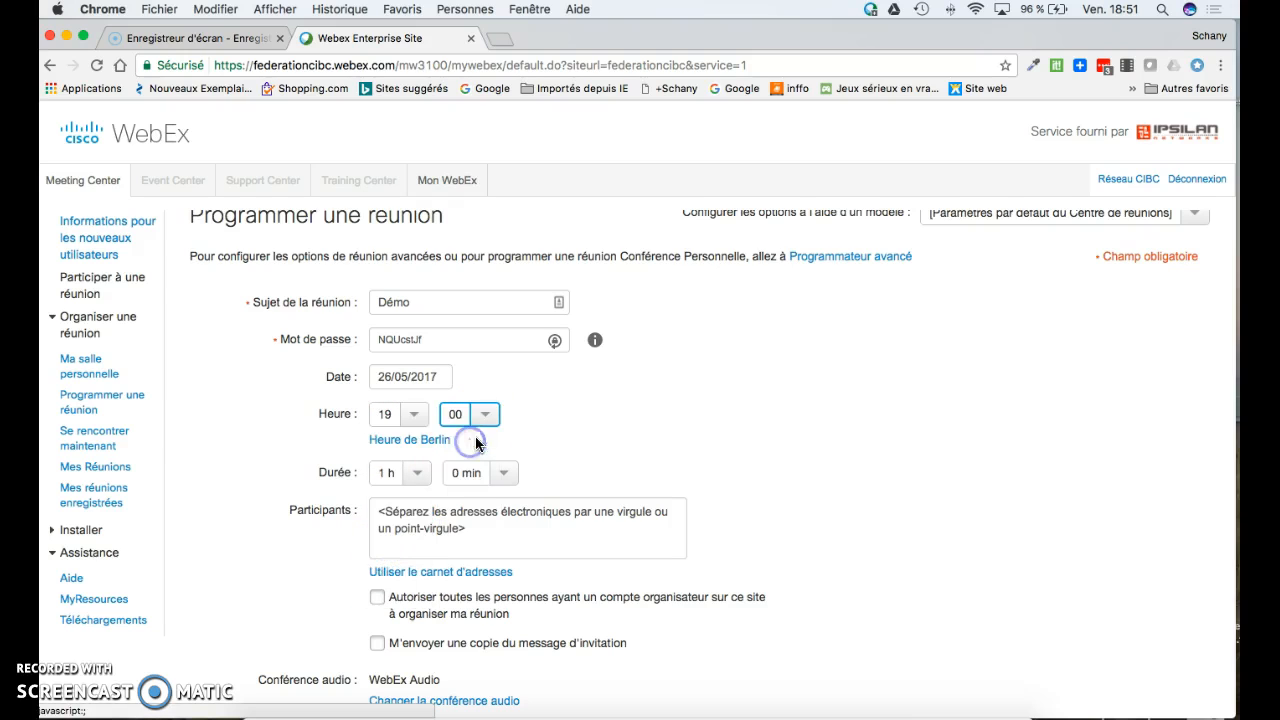
- Enter the invitee's e-mail address in the Participants field
{"action": "left_click", "coordinate": [408, 522]}
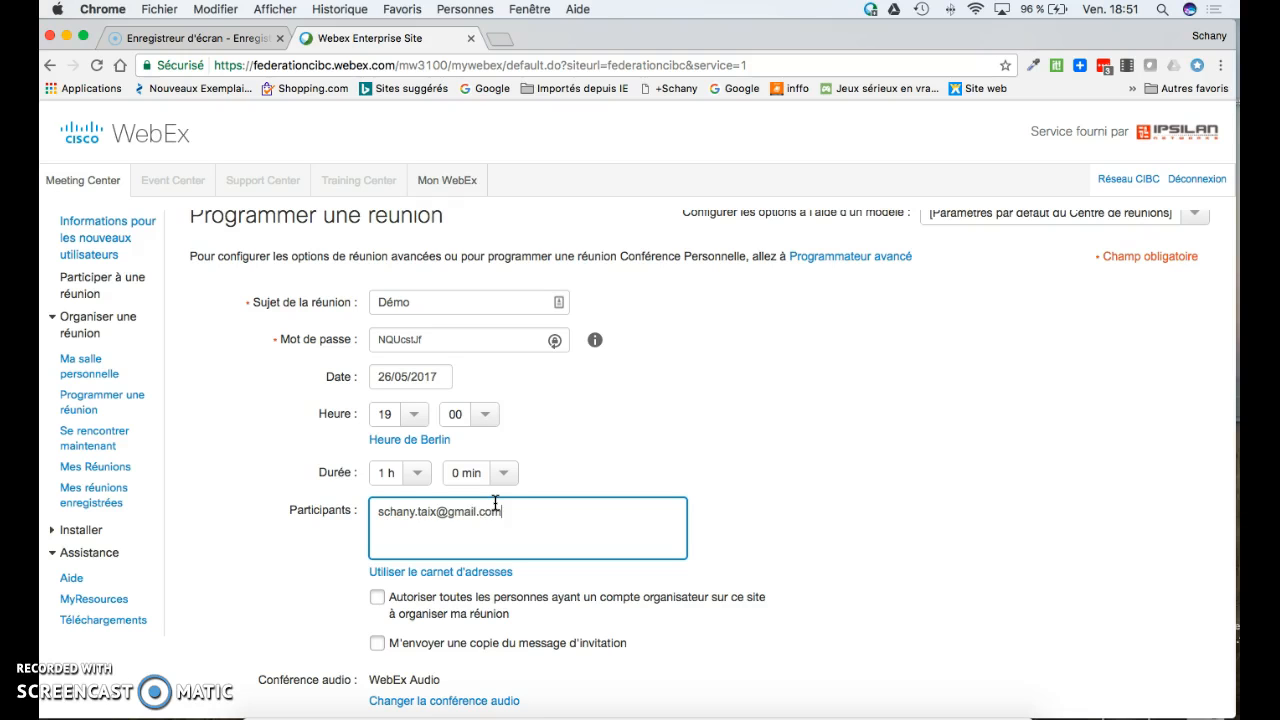
{"action": "scroll", "coordinate": [549, 503], "scroll_direction": "down", "scroll_amount": 2}
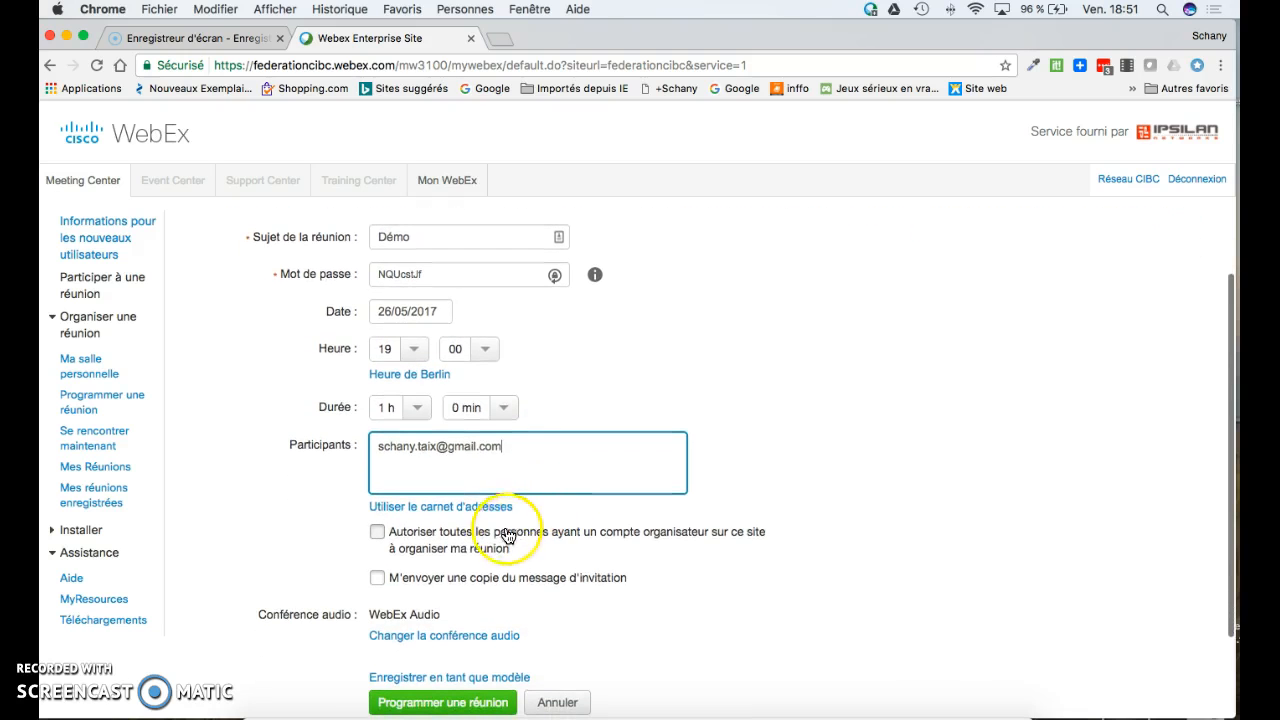
{"action": "scroll", "coordinate": [505, 545], "scroll_direction": "down", "scroll_amount": 2}
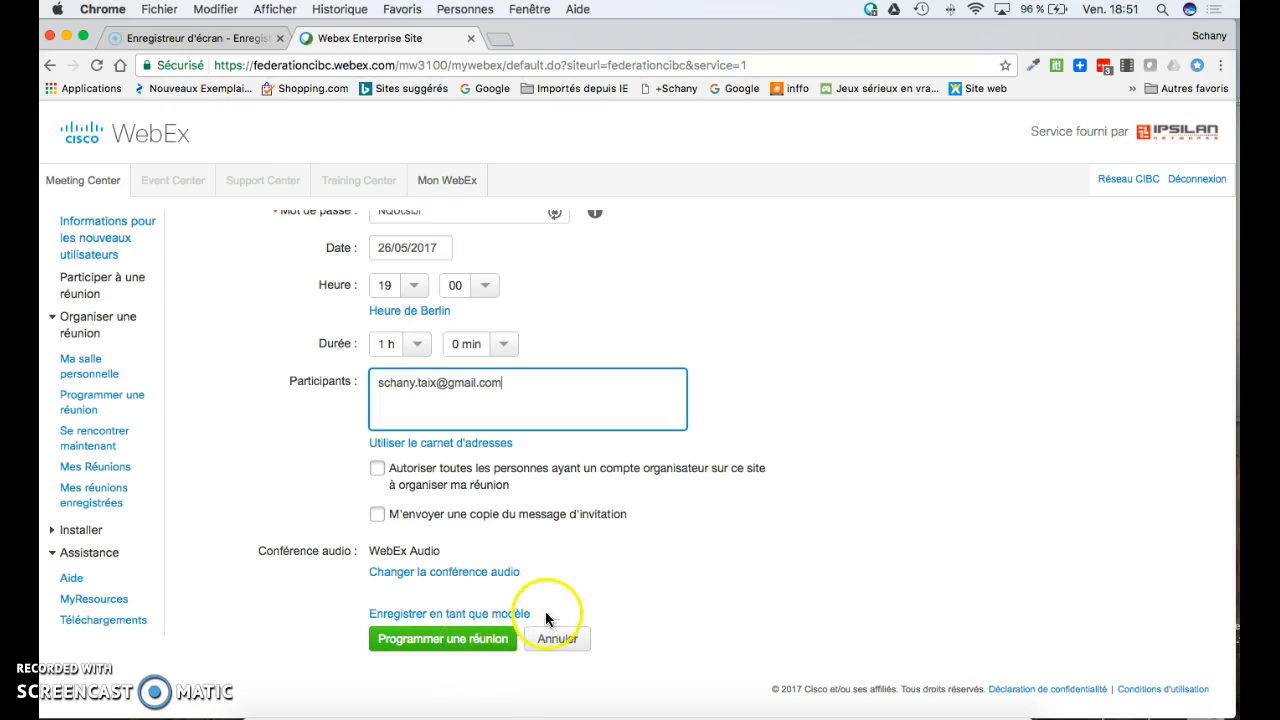
{"action": "scroll", "coordinate": [556, 594], "scroll_direction": "up", "scroll_amount": 4}
{"action": "scroll", "coordinate": [556, 601], "scroll_direction": "down", "scroll_amount": 2}
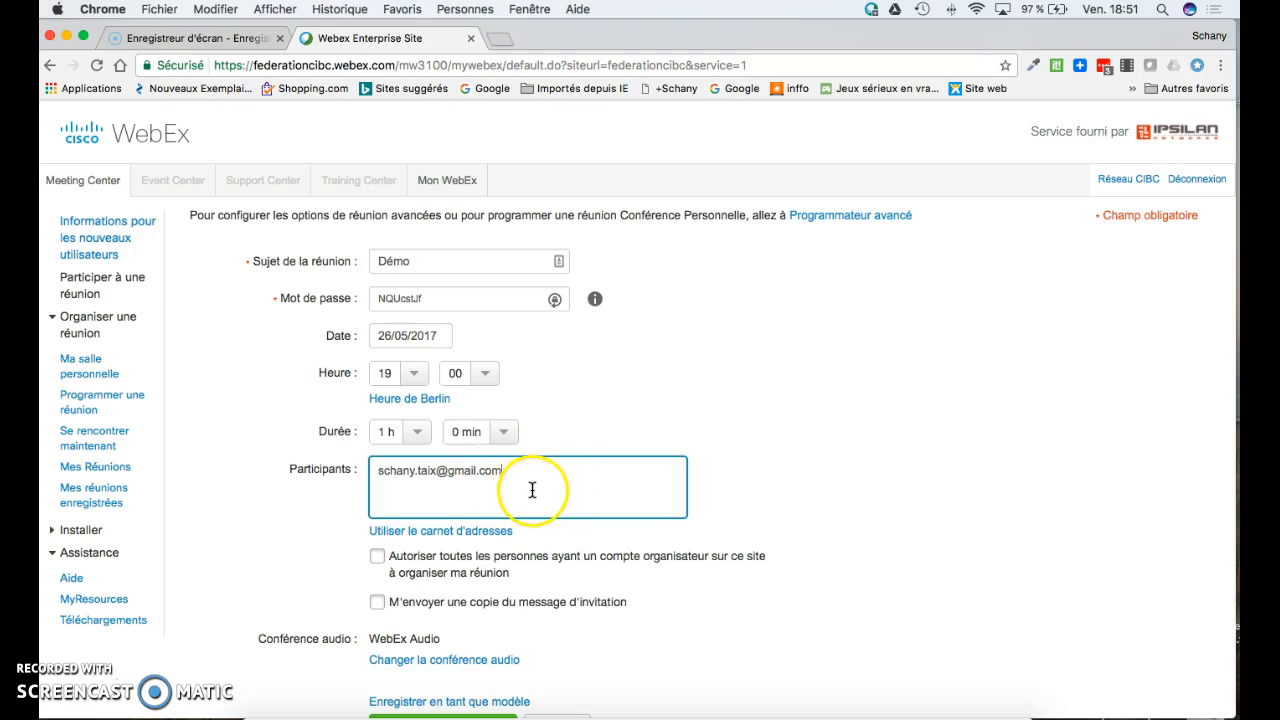
{"action": "scroll", "coordinate": [532, 488], "scroll_direction": "up", "scroll_amount": 2}
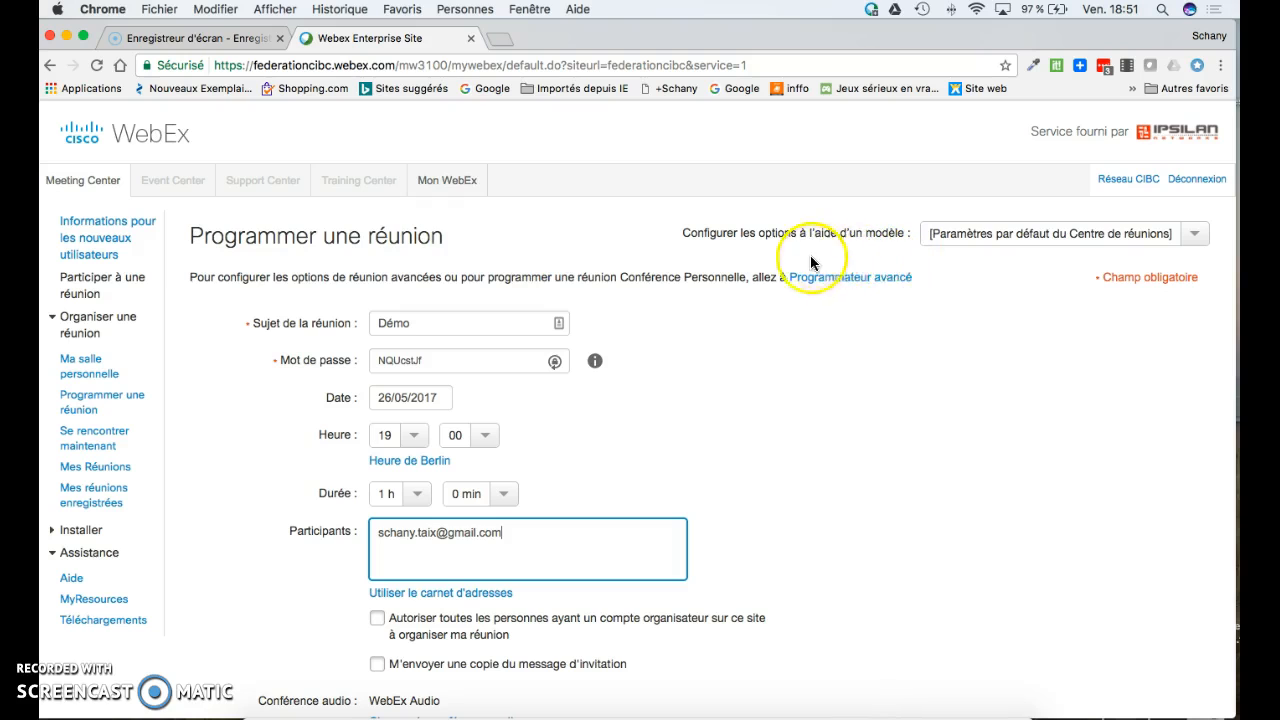
- Switch to the advanced scheduler and step through date, audio and invitees to 'Inscription'
{"action": "left_click", "coordinate": [842, 280]}
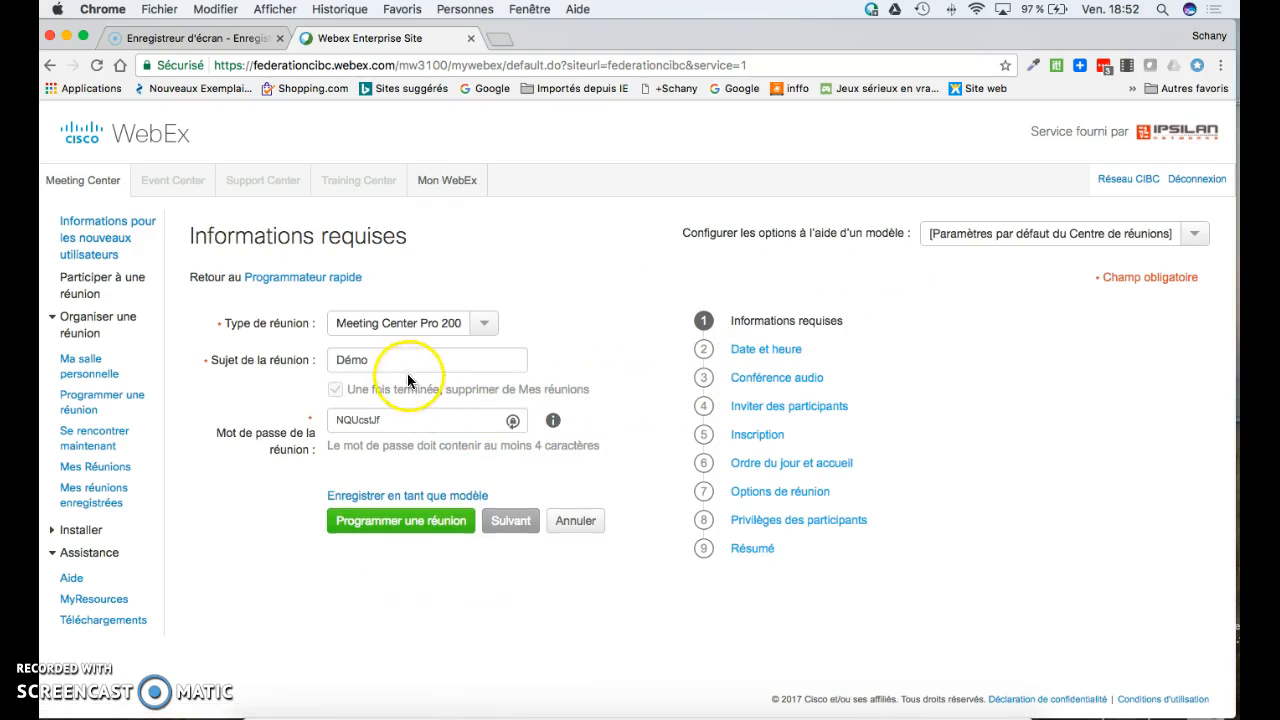
{"action": "left_click_drag", "start_coordinate": [380, 360], "coordinate": [331, 361]}
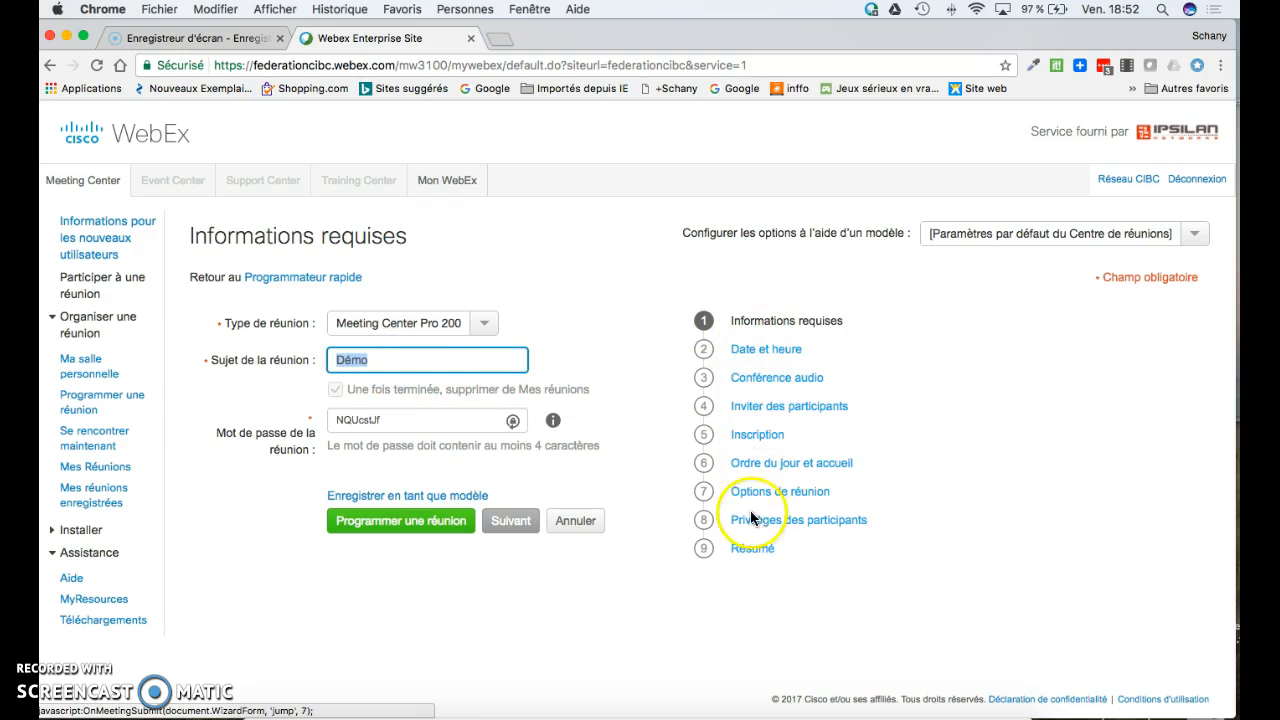
{"action": "left_click", "coordinate": [766, 352]}
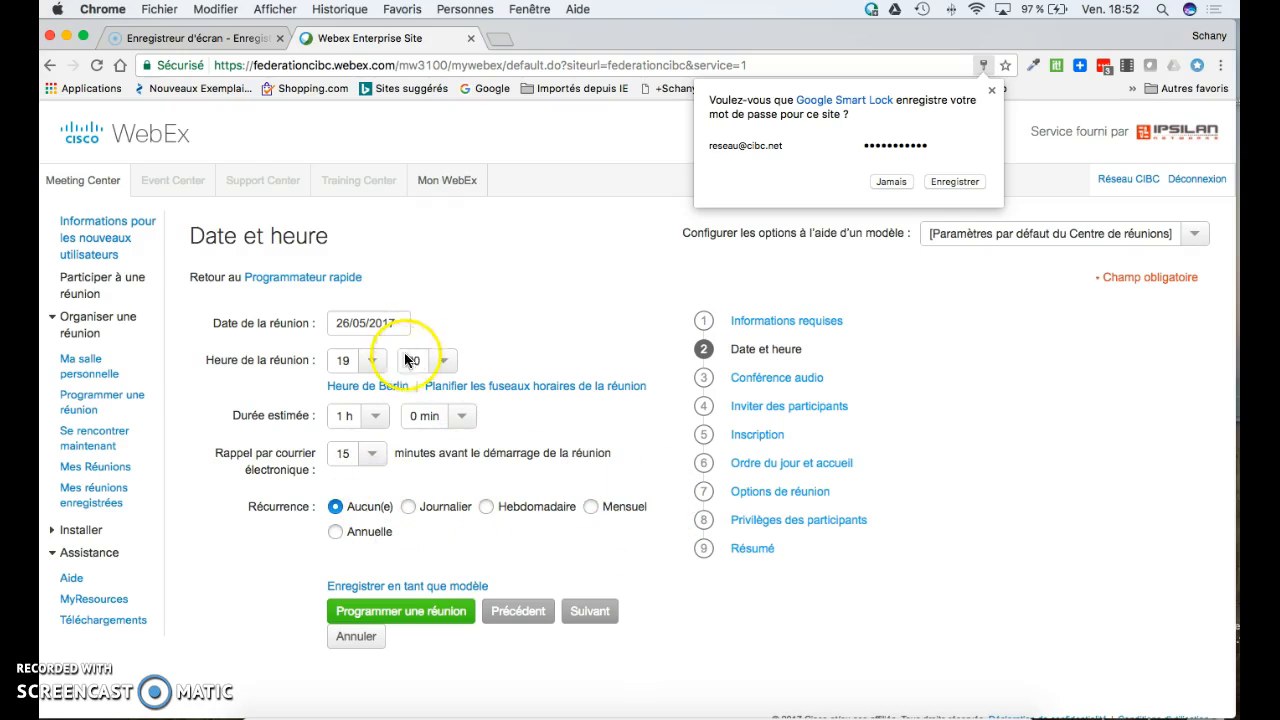
{"action": "left_click", "coordinate": [766, 384]}
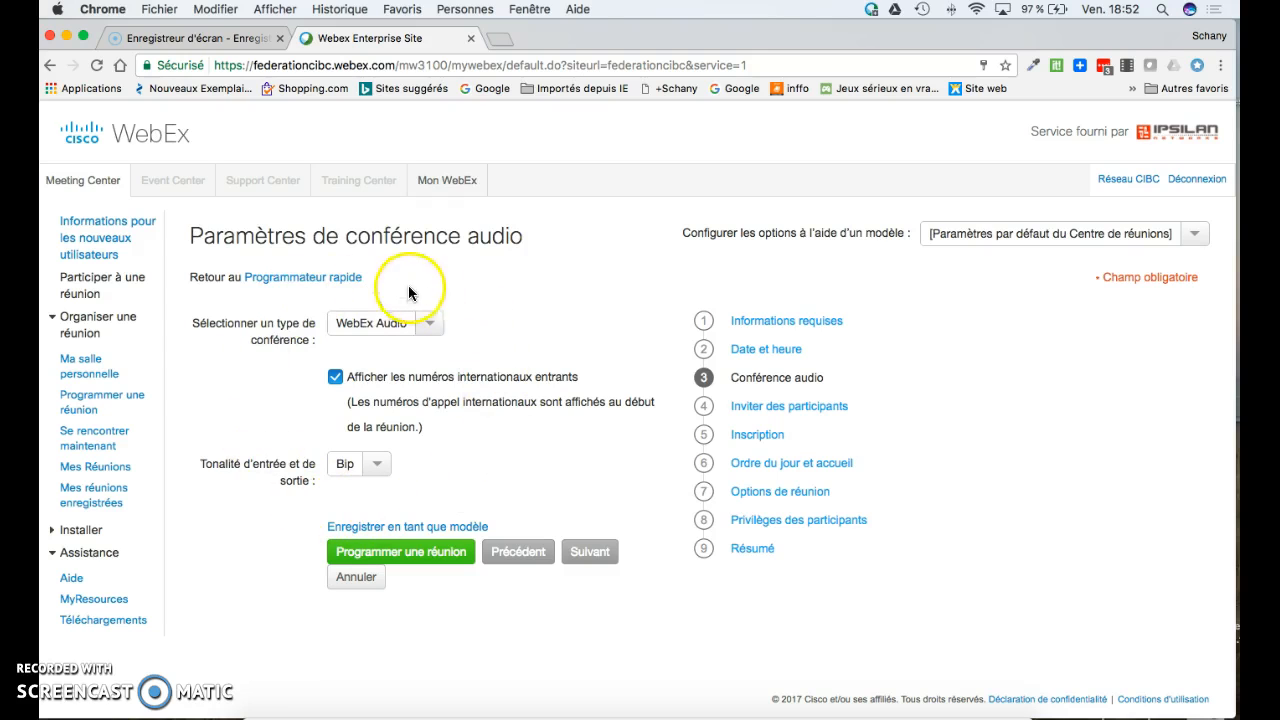
{"action": "left_click", "coordinate": [797, 413]}
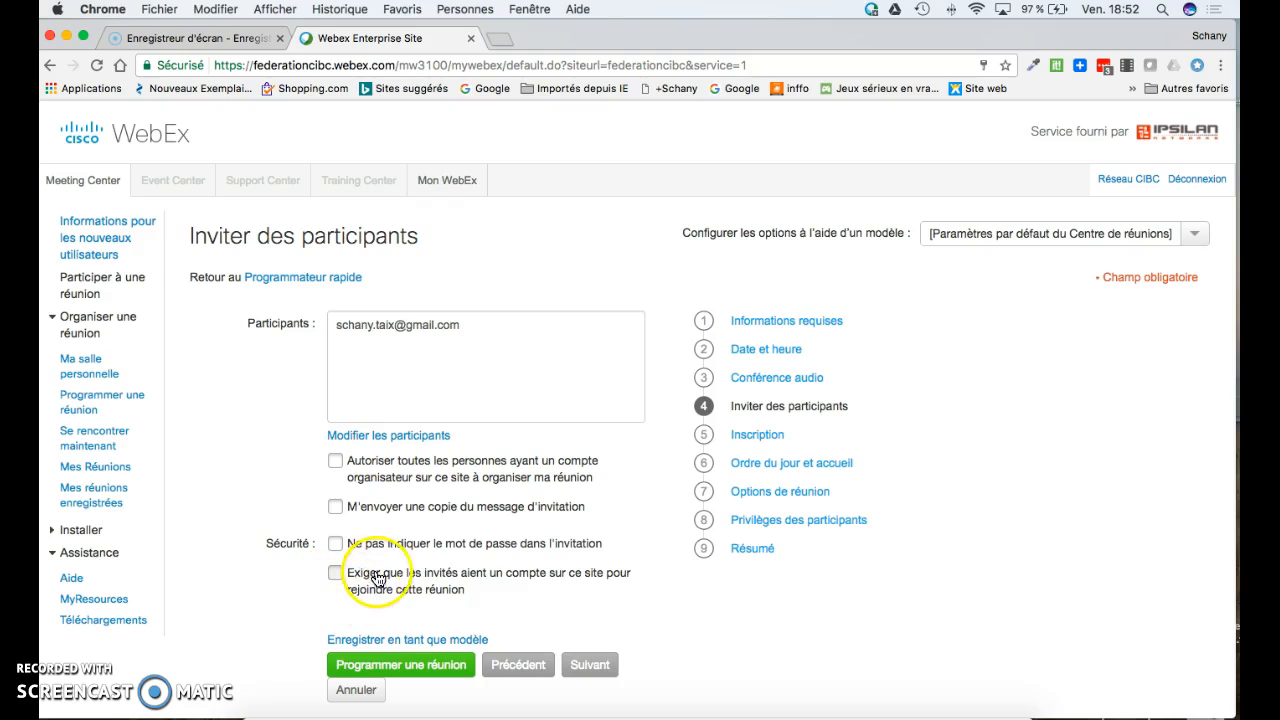
{"action": "left_click", "coordinate": [752, 440]}
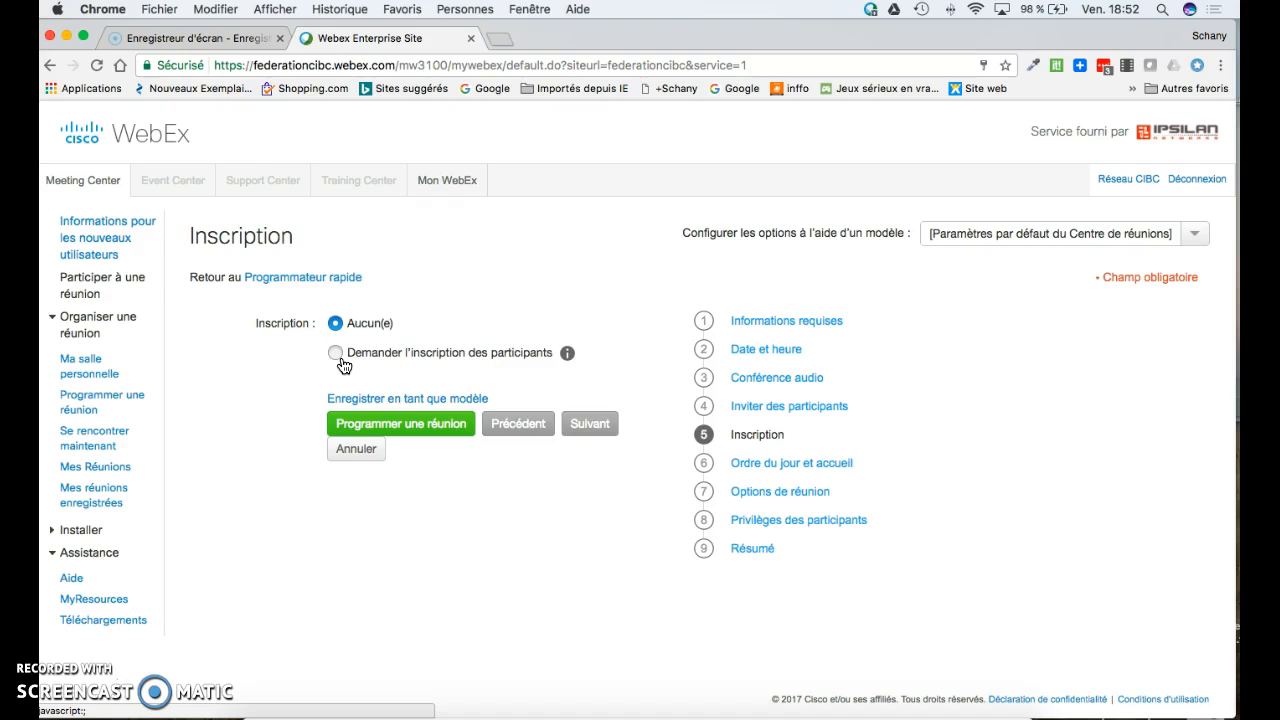
- Enter 'Démonstration' as the meeting agenda under 'Ordre du jour et accueil'
{"action": "left_click", "coordinate": [750, 468]}
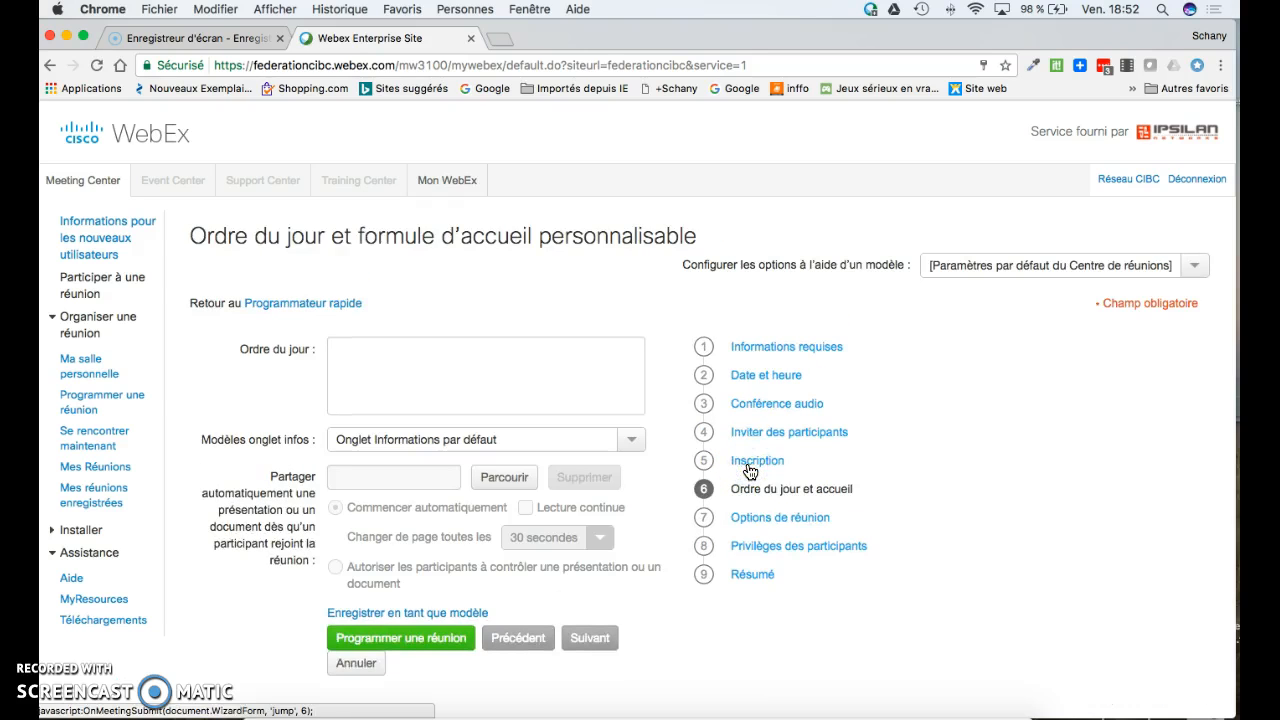
{"action": "left_click", "coordinate": [481, 363]}
{"action": "type", "text": "Démonstration"}
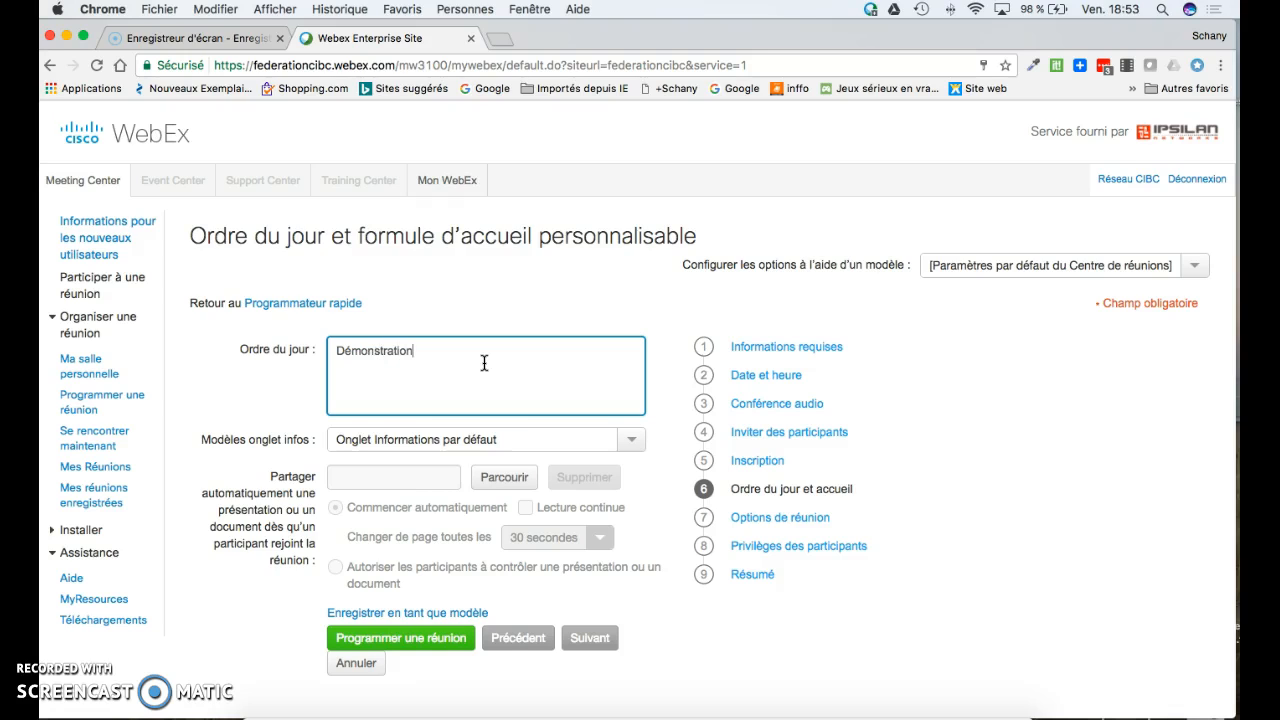
{"action": "scroll", "coordinate": [484, 363], "scroll_direction": "down", "scroll_amount": 1}
- Try browsing for a welcome presentation, cancel it, and continue to 'Options de réunion'
{"action": "left_click", "coordinate": [524, 362]}
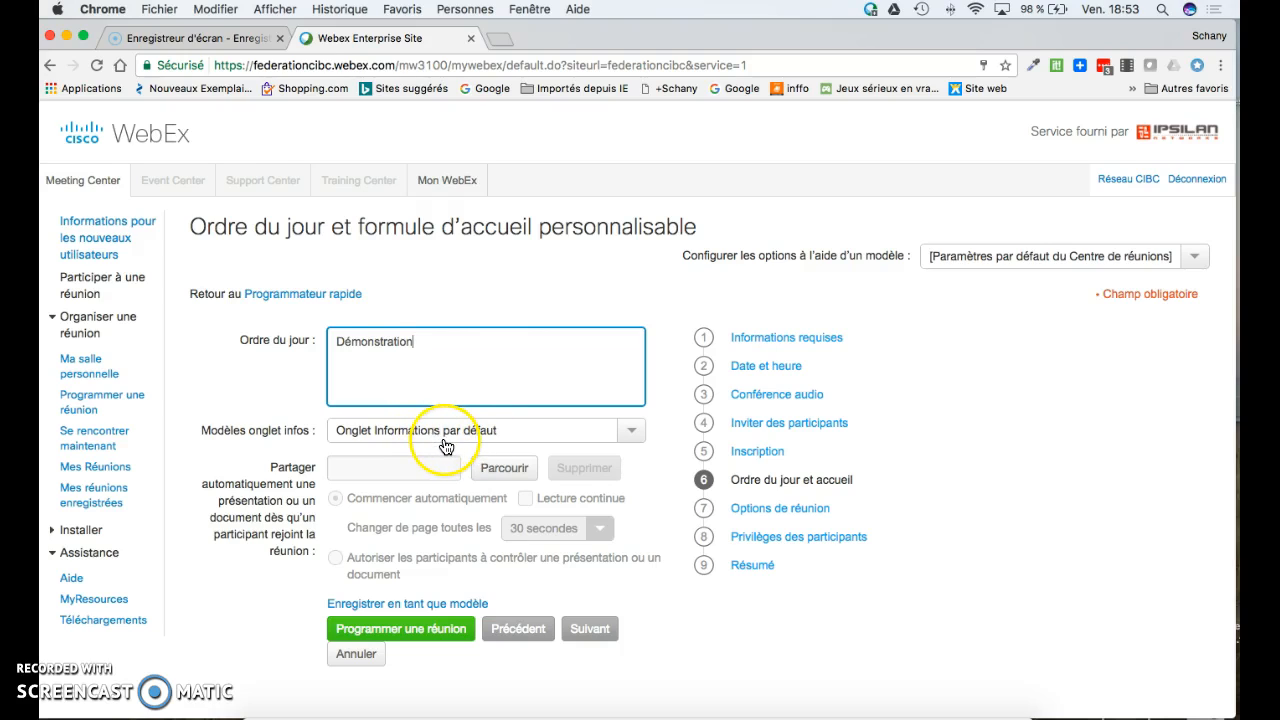
{"action": "left_click", "coordinate": [446, 446]}
{"action": "left_click", "coordinate": [437, 470]}
{"action": "left_click", "coordinate": [502, 476]}
{"action": "left_click", "coordinate": [502, 472]}
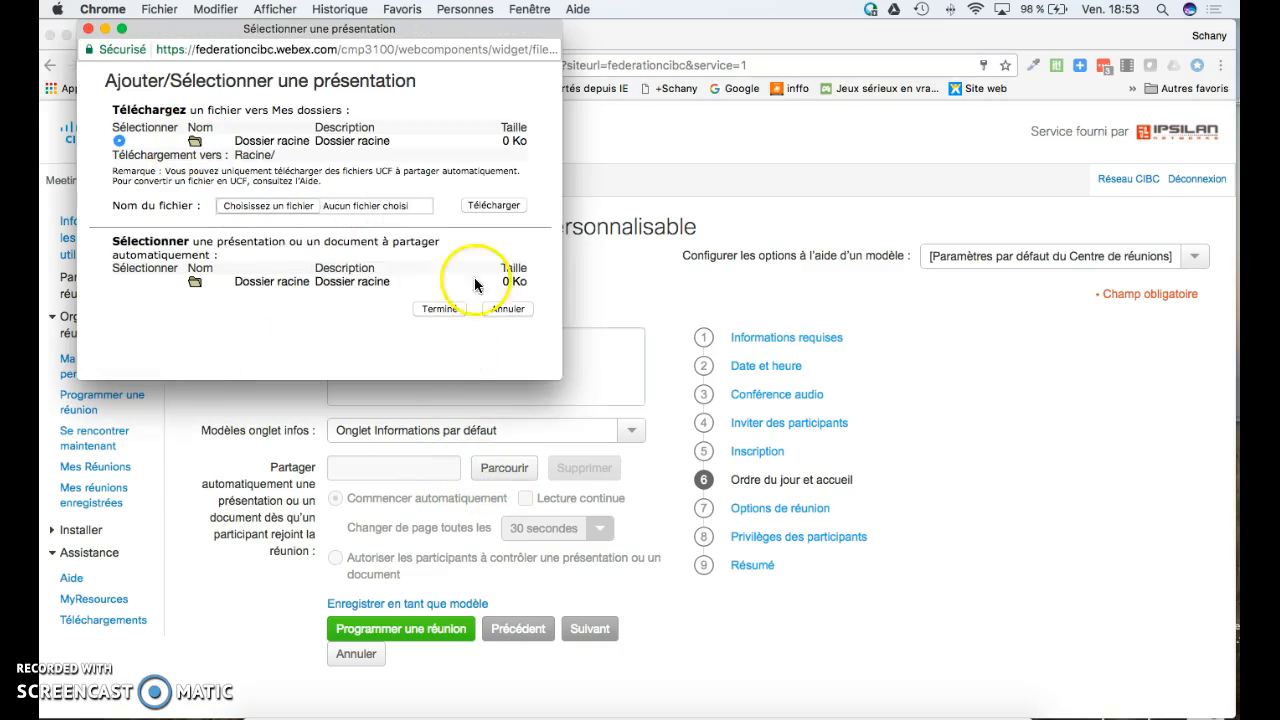
{"action": "left_click", "coordinate": [89, 30]}
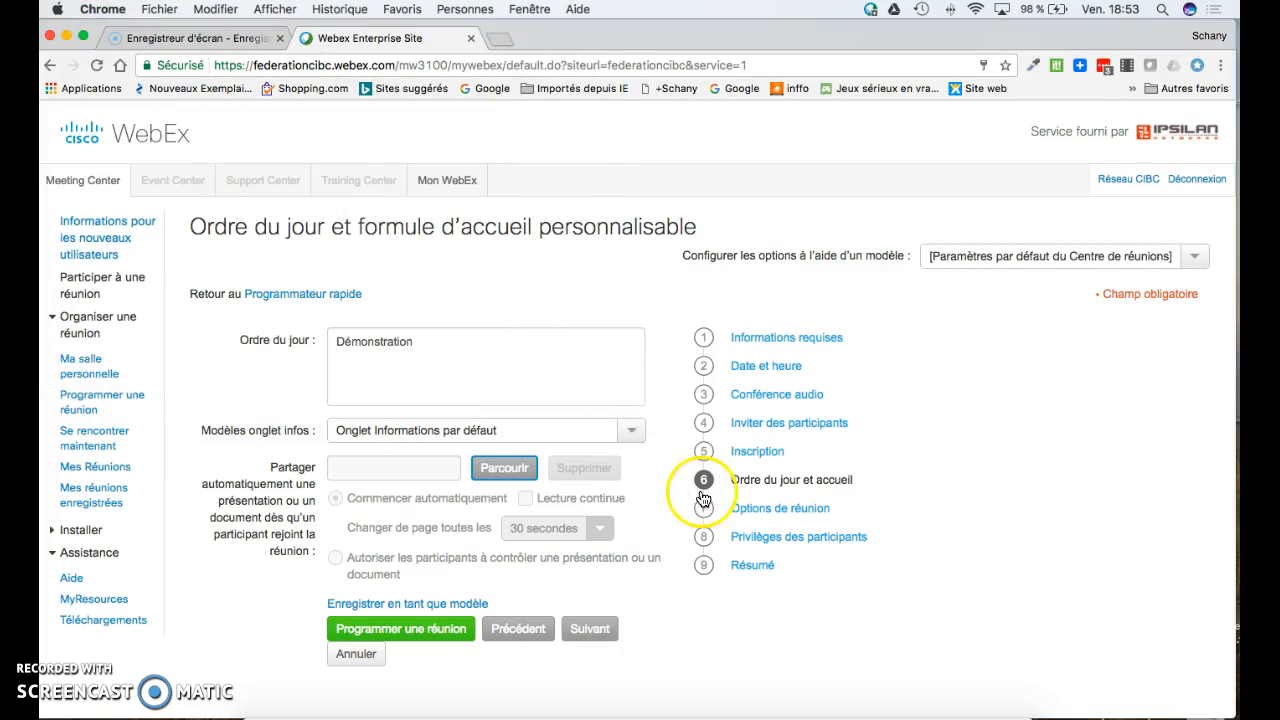
{"action": "left_click", "coordinate": [763, 514]}
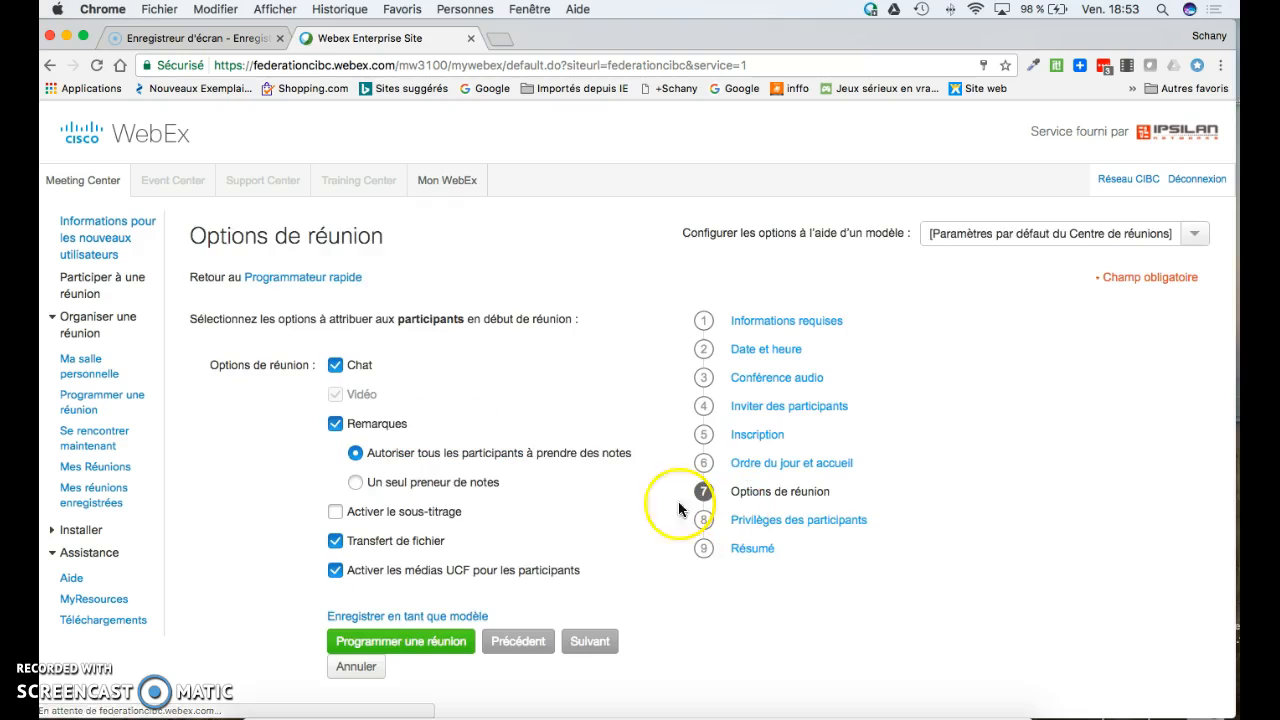
- Review participant privileges and the summary, then schedule Démo for 26 May 2017, 19:00
{"action": "scroll", "coordinate": [415, 392], "scroll_direction": "down", "scroll_amount": 1}
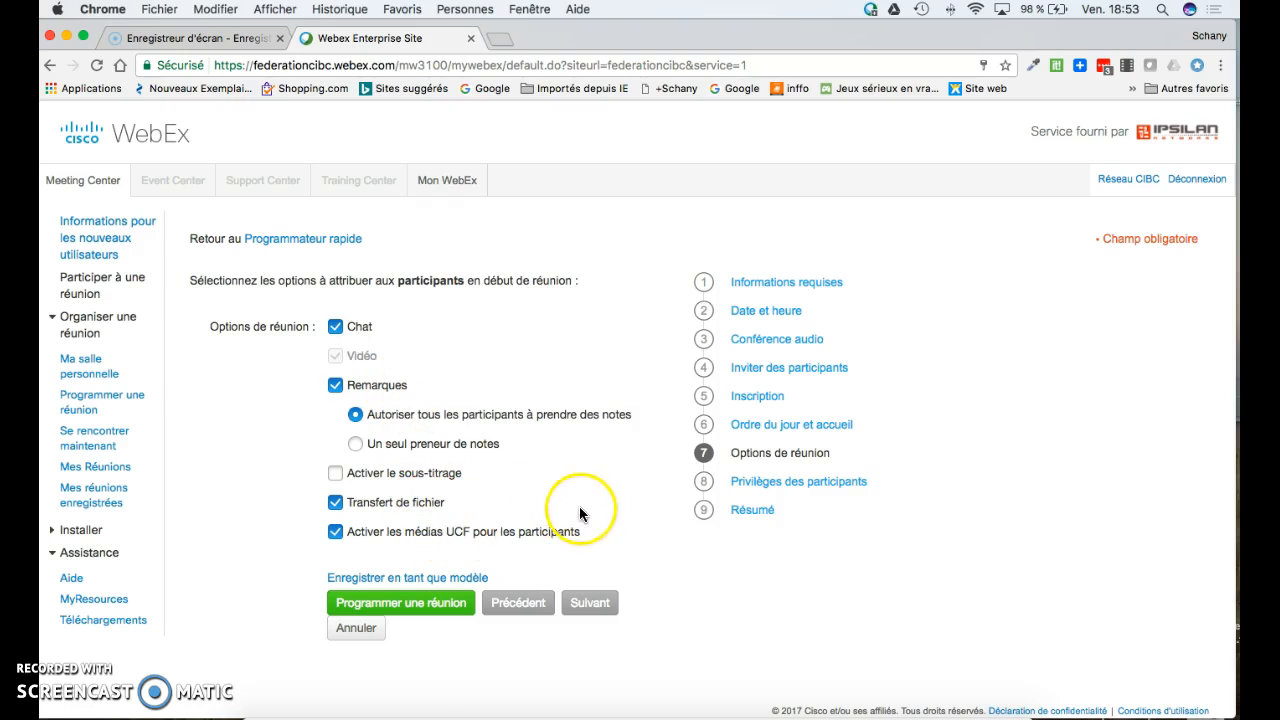
{"action": "left_click", "coordinate": [761, 484]}
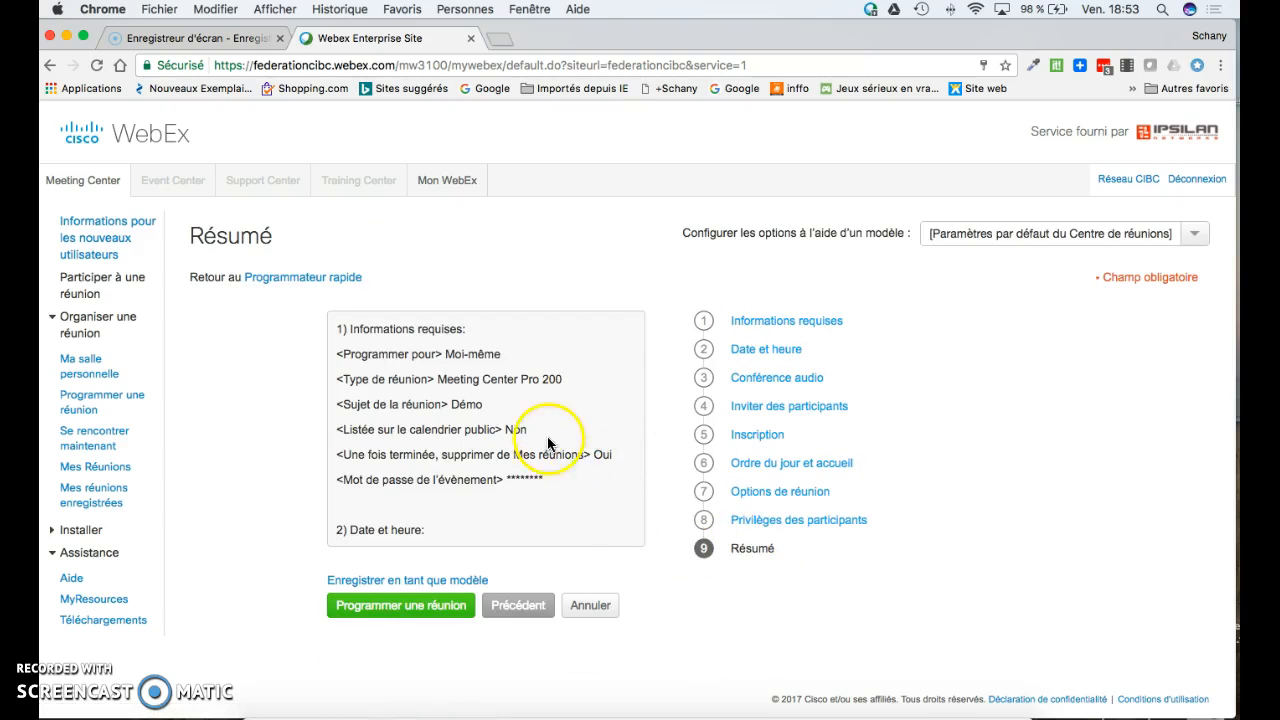
{"action": "scroll", "coordinate": [462, 397], "scroll_direction": "down", "scroll_amount": 10}
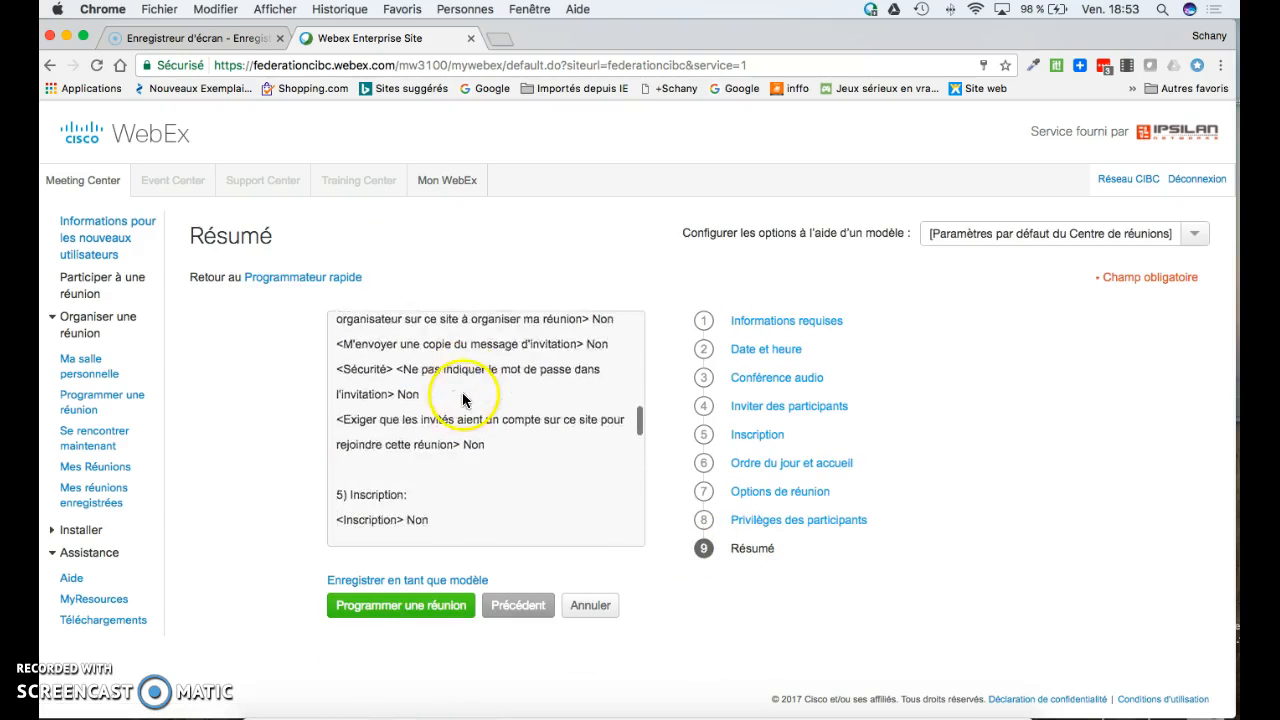
{"action": "scroll", "coordinate": [462, 400], "scroll_direction": "down", "scroll_amount": 12}
{"action": "scroll", "coordinate": [462, 400], "scroll_direction": "up", "scroll_amount": 10}
{"action": "scroll", "coordinate": [462, 400], "scroll_direction": "up", "scroll_amount": 15}
{"action": "left_click", "coordinate": [380, 473]}
{"action": "left_click", "coordinate": [386, 616]}
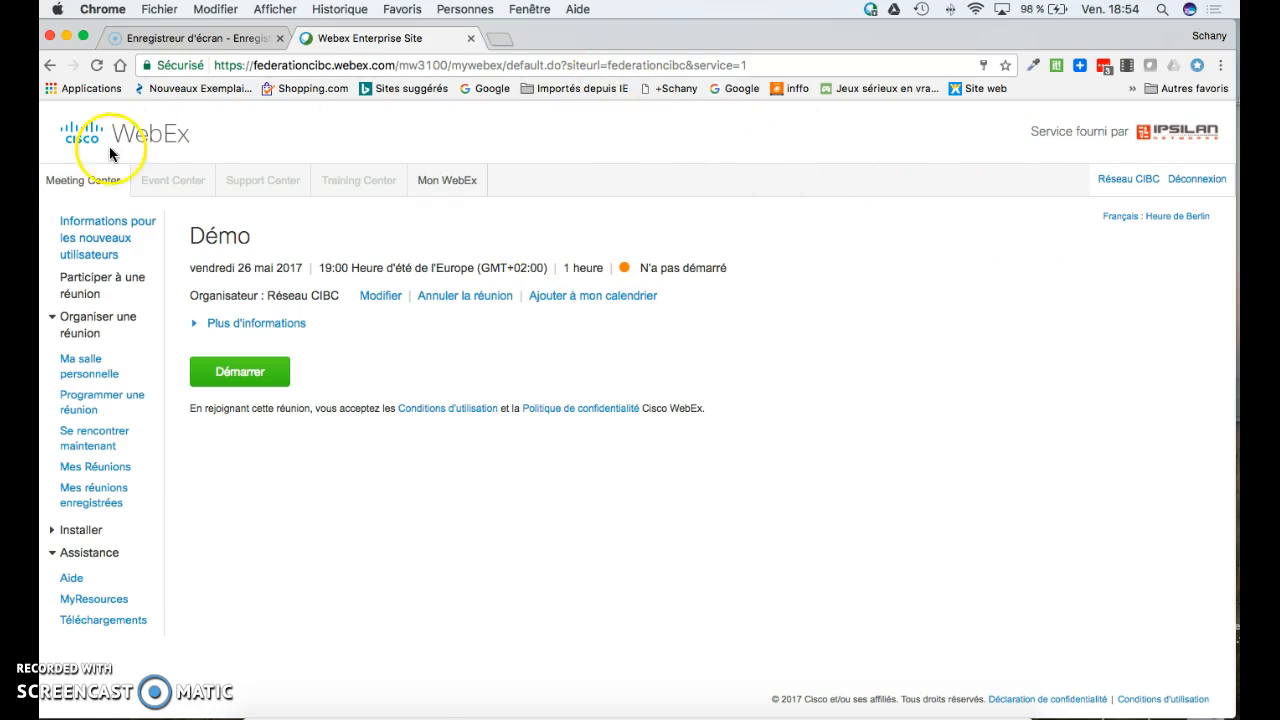
{"action": "left_click", "coordinate": [95, 472]}
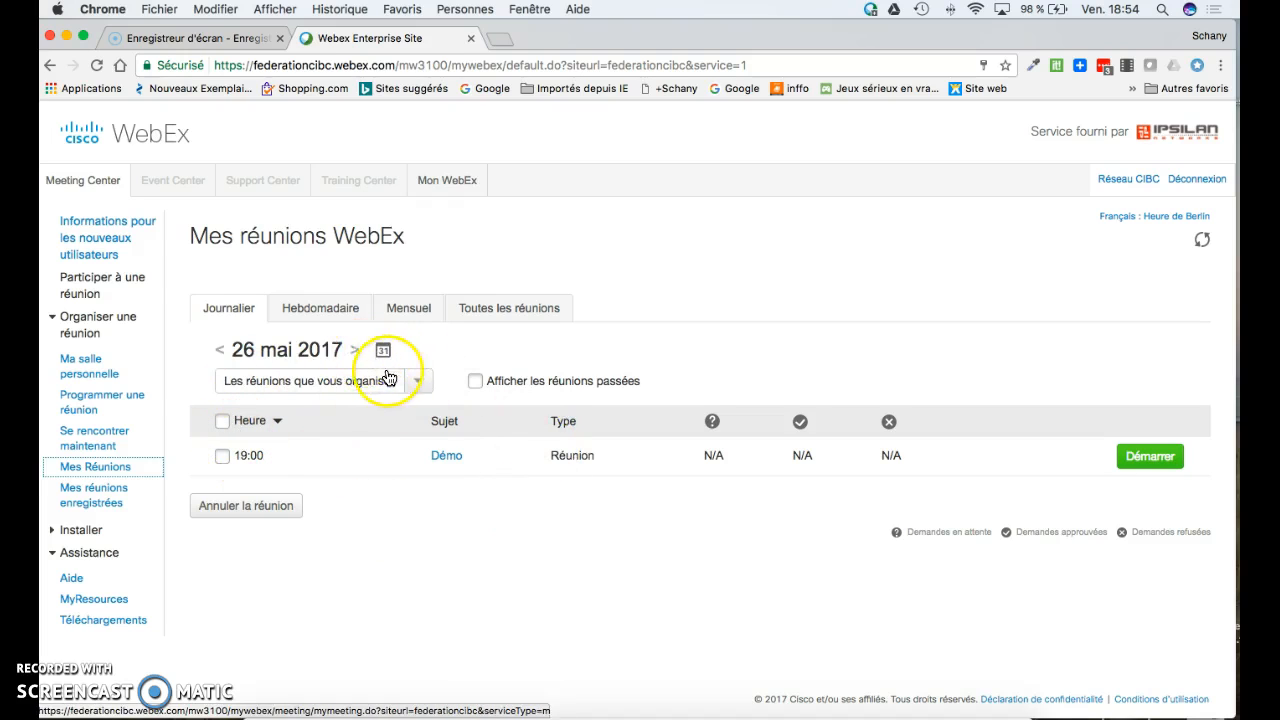
{"action": "left_click", "coordinate": [381, 352]}
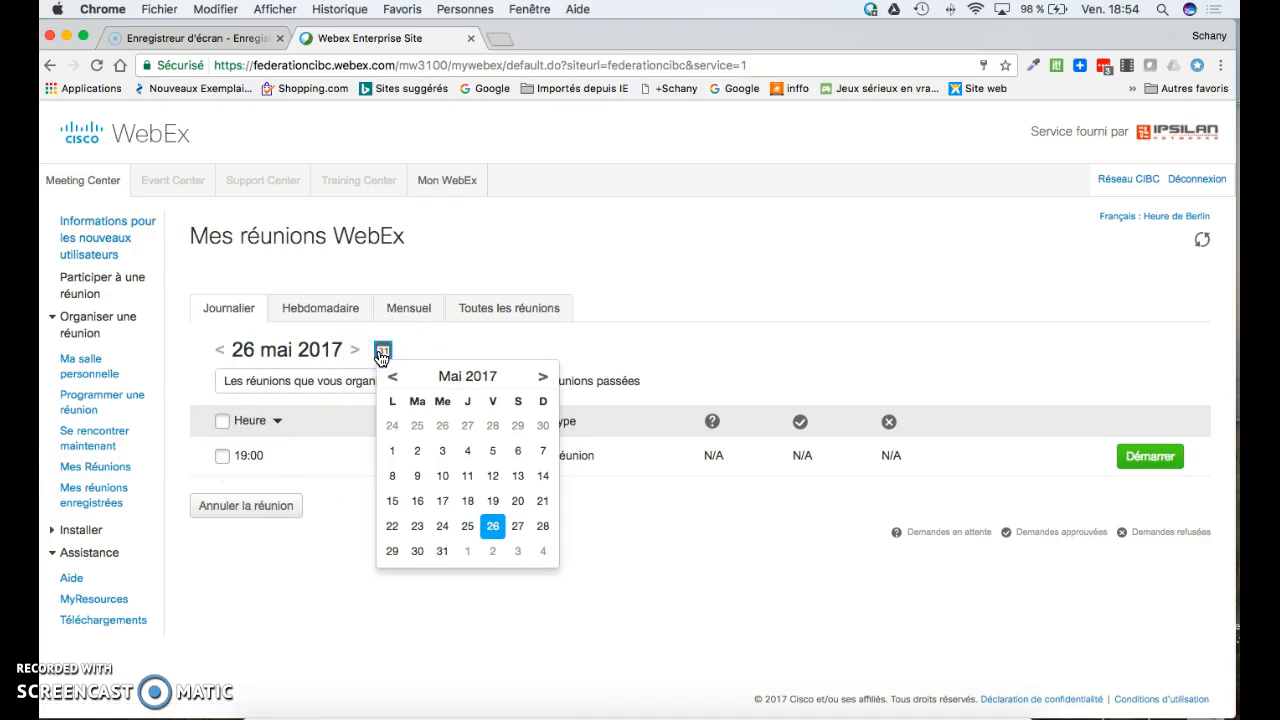
{"action": "left_click", "coordinate": [381, 357]}
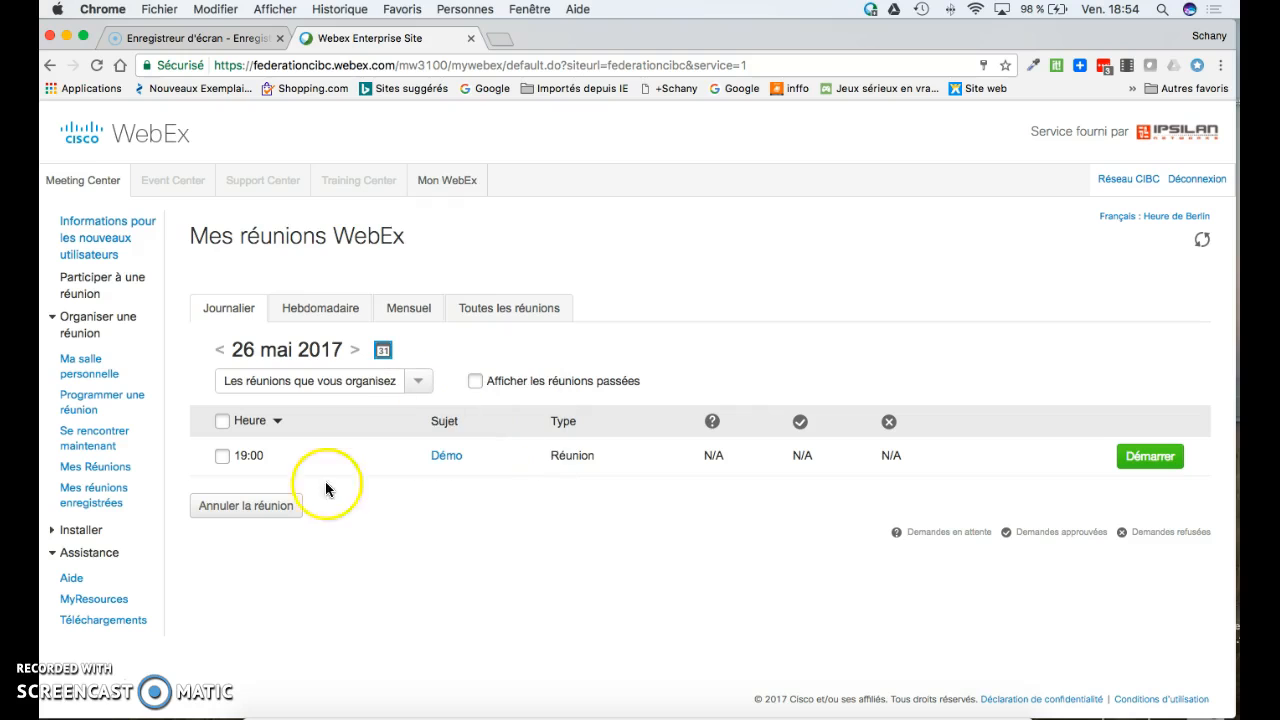
{"action": "left_click", "coordinate": [444, 458]}
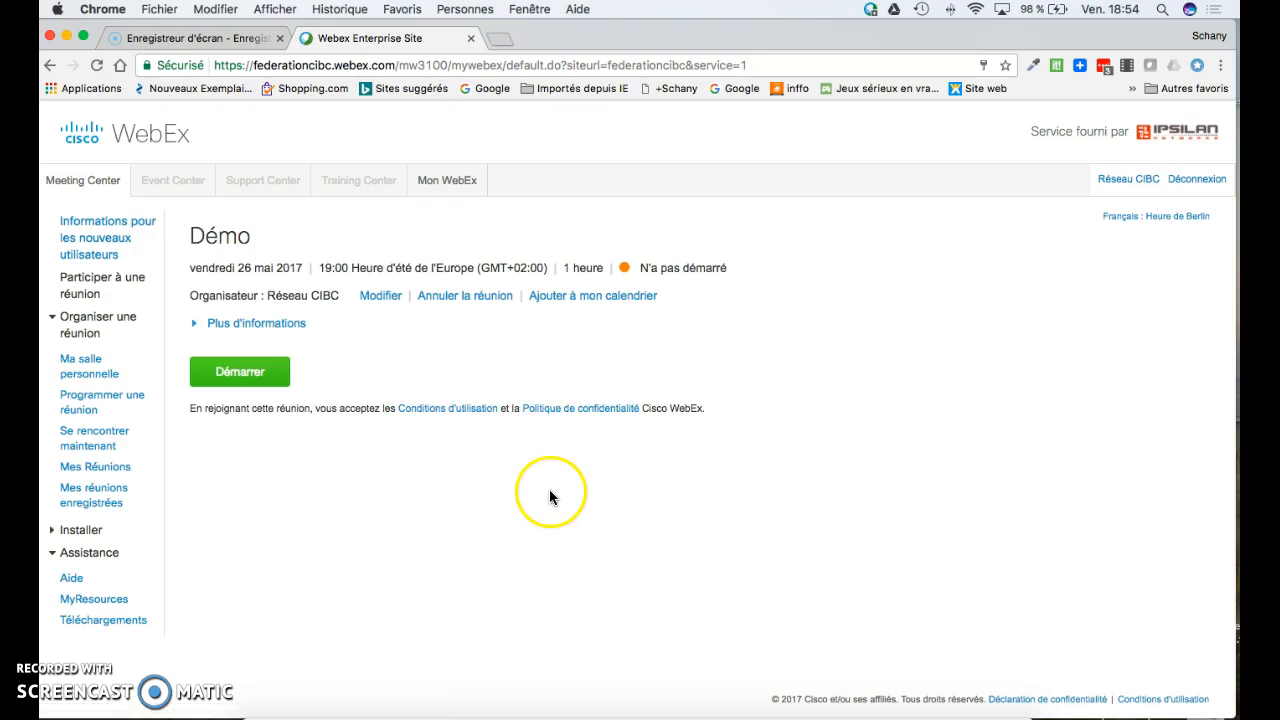
- Reopen Démo with Modifier, save it, and send the update 'à tous les participants invités'
{"action": "left_click", "coordinate": [386, 296]}
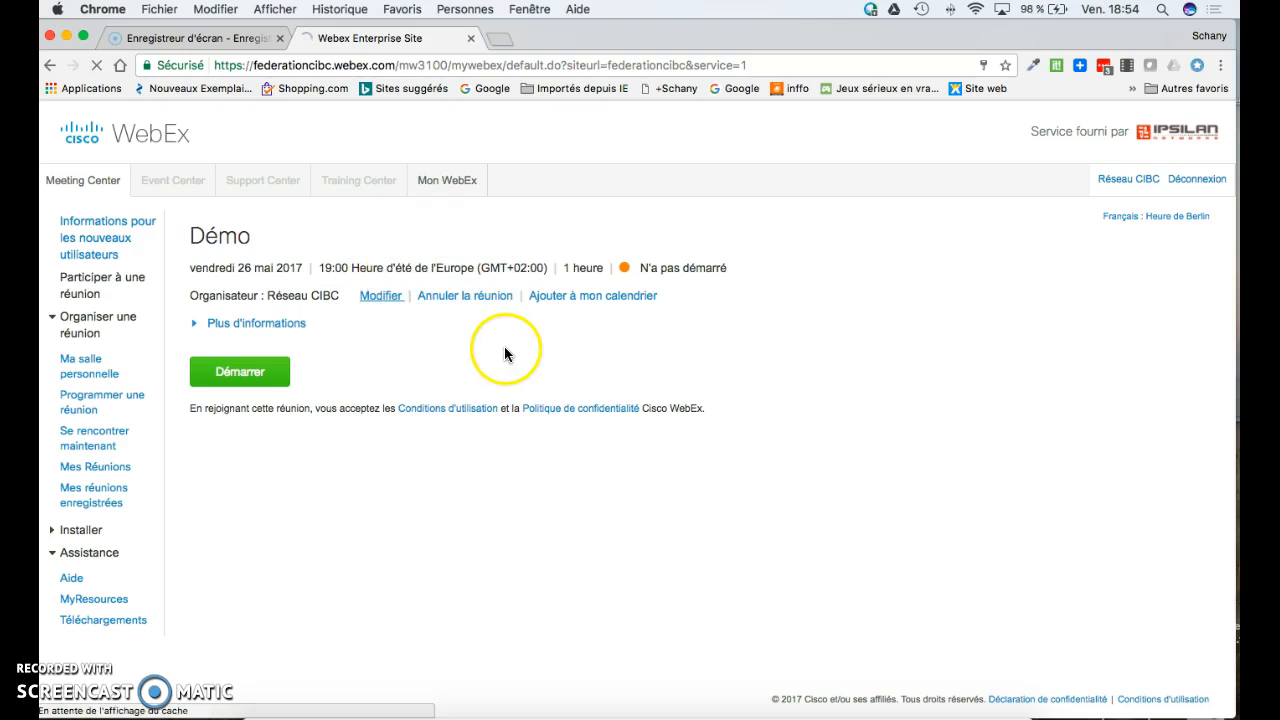
{"action": "scroll", "coordinate": [533, 523], "scroll_direction": "down", "scroll_amount": 1}
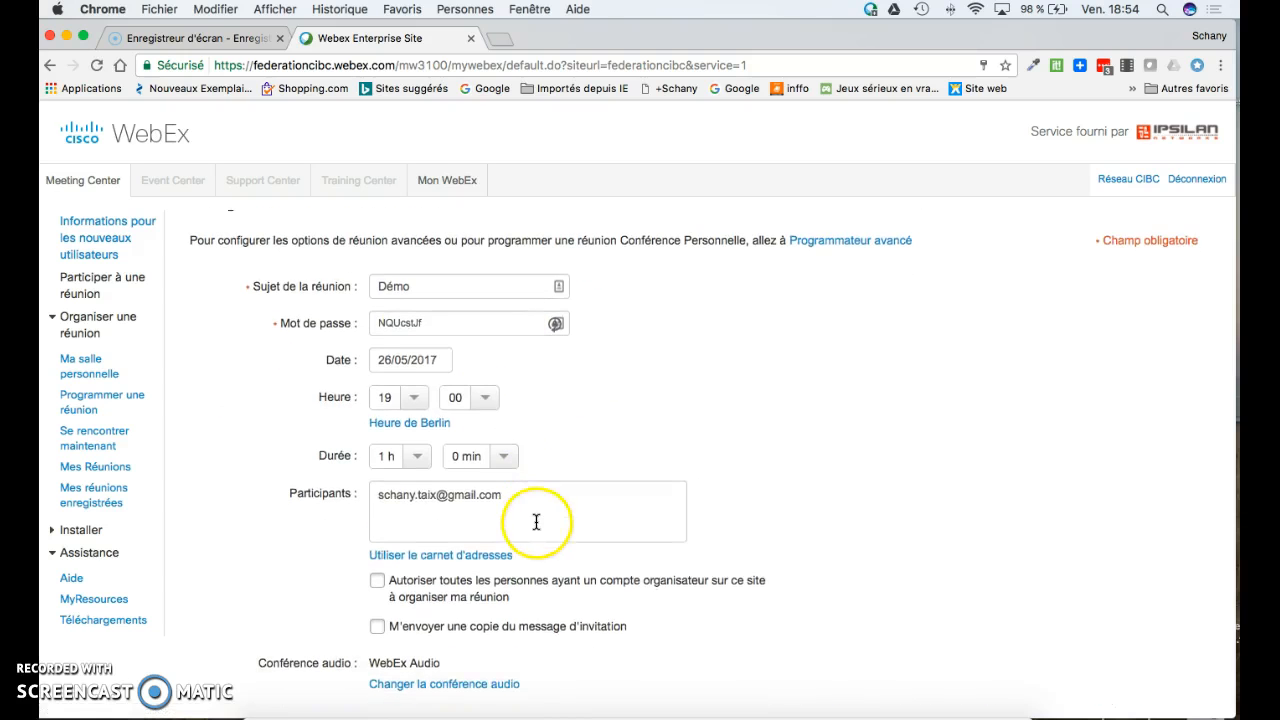
{"action": "scroll", "coordinate": [515, 388], "scroll_direction": "down", "scroll_amount": 3}
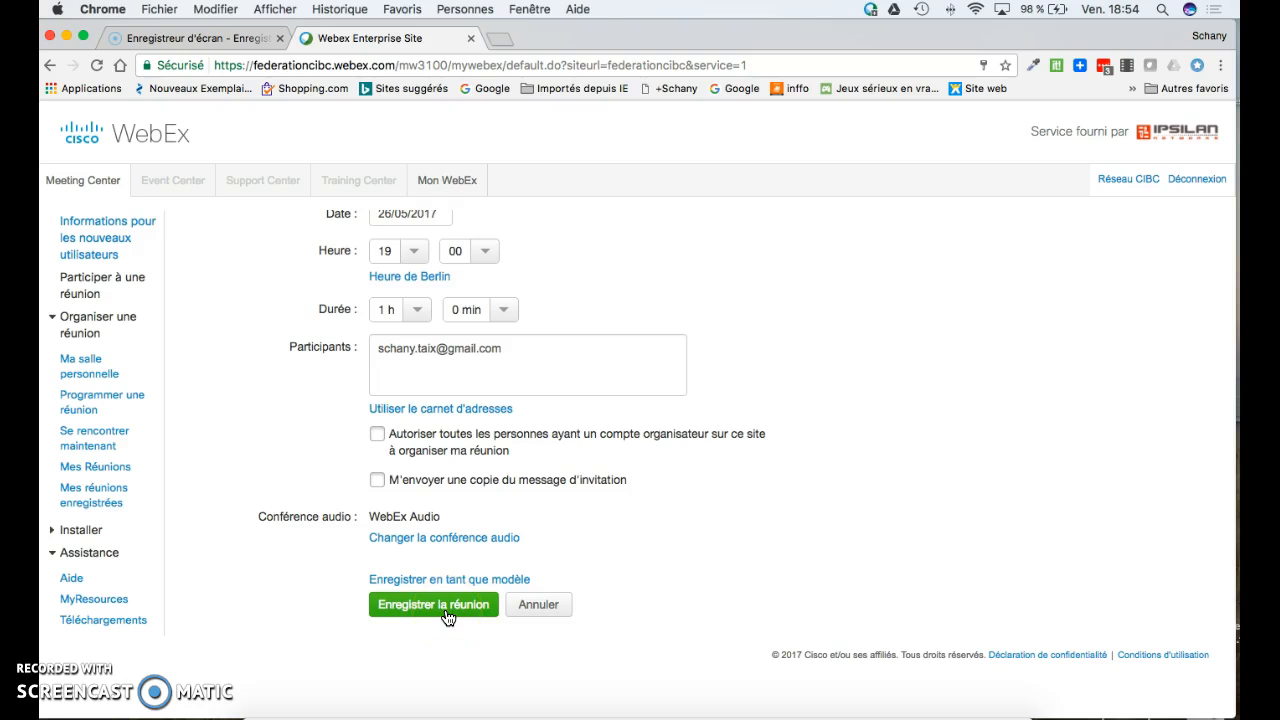
{"action": "left_click", "coordinate": [446, 605]}
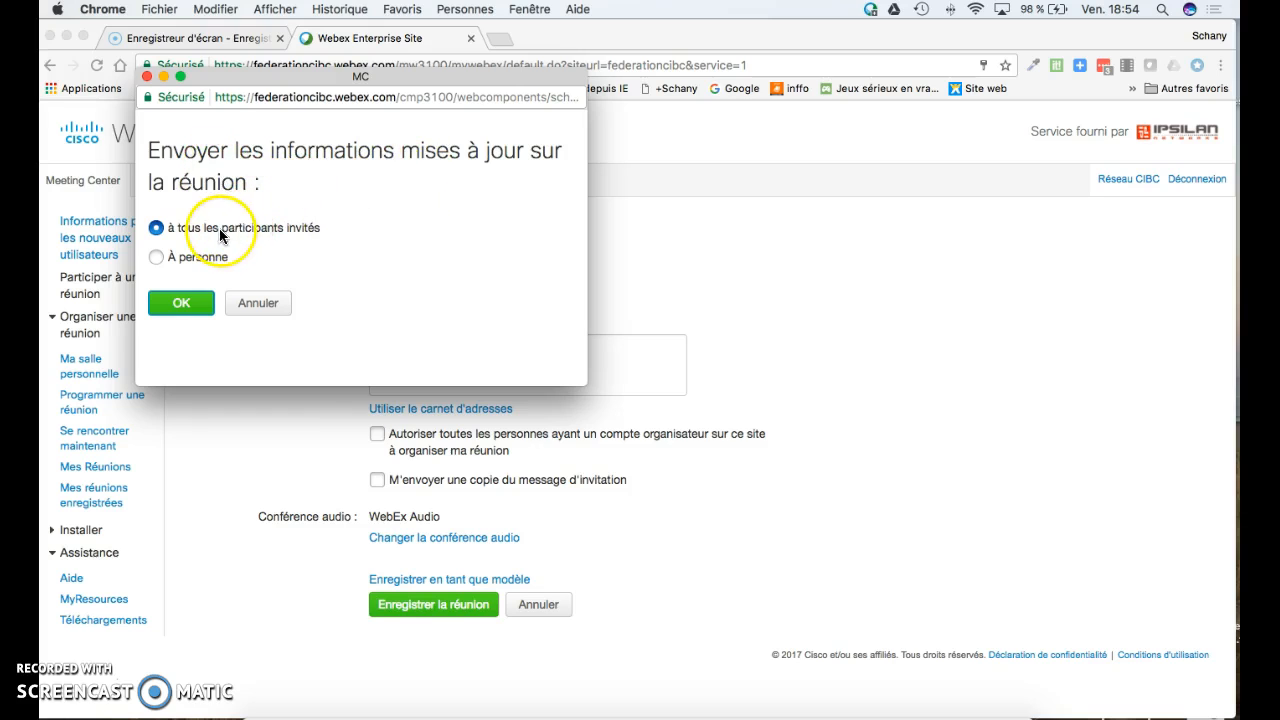
{"action": "left_click", "coordinate": [195, 304]}
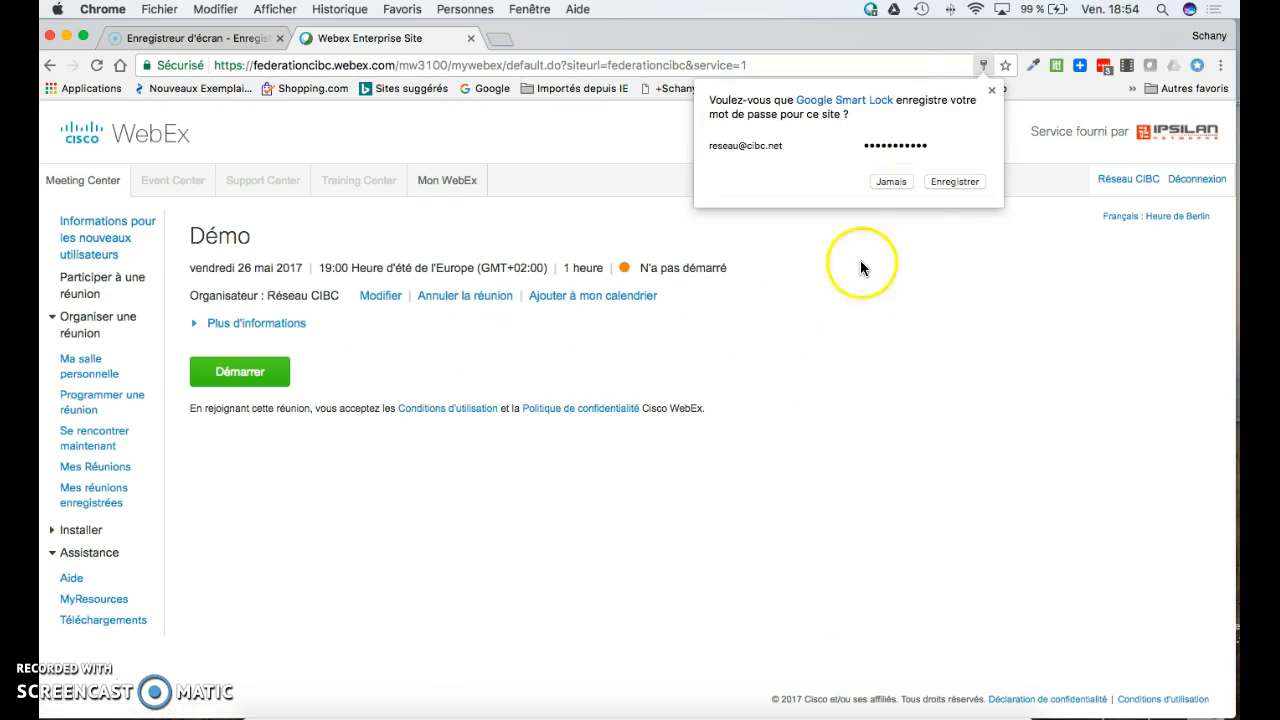
- Dismiss Chrome's save-password offer and show the Mes Réunions list for 26 mai 2017
{"action": "left_click", "coordinate": [992, 90]}
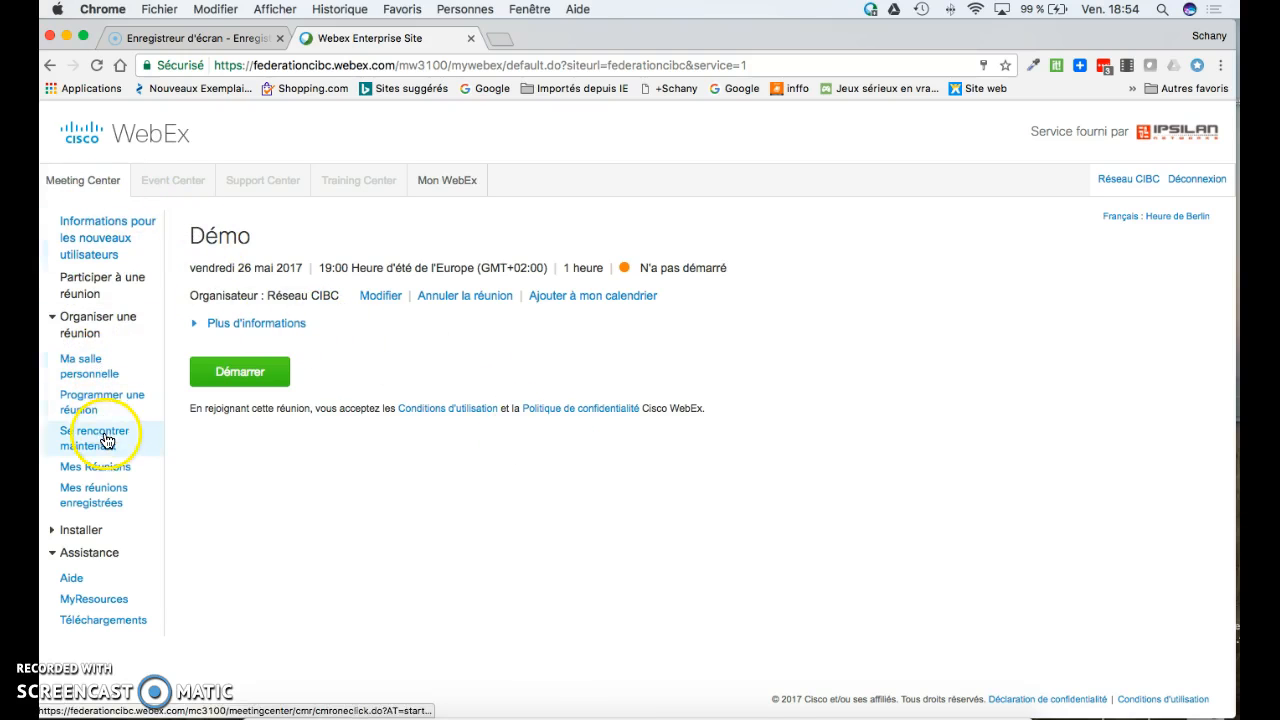
{"action": "left_click", "coordinate": [104, 474]}
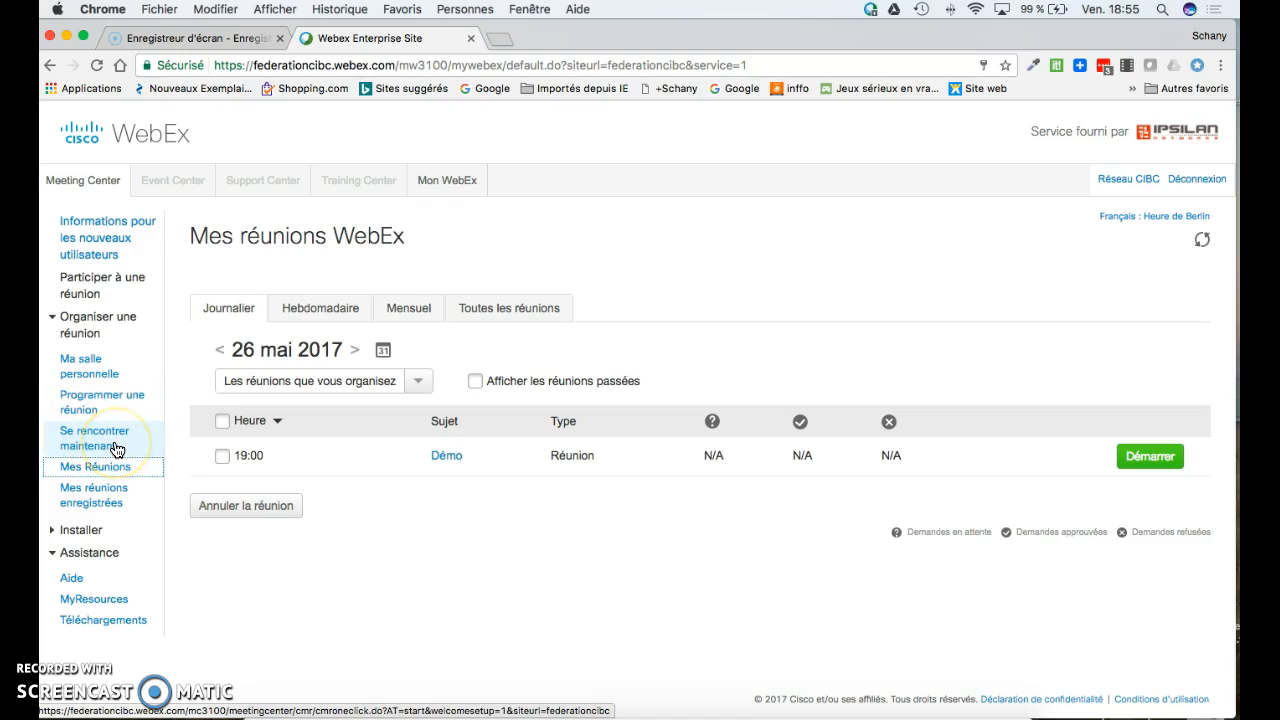
- Launch an instant meeting with 'Se rencontrer maintenant', opening the 'Salle du Réseau CIBC' room
{"action": "left_click", "coordinate": [116, 448]}
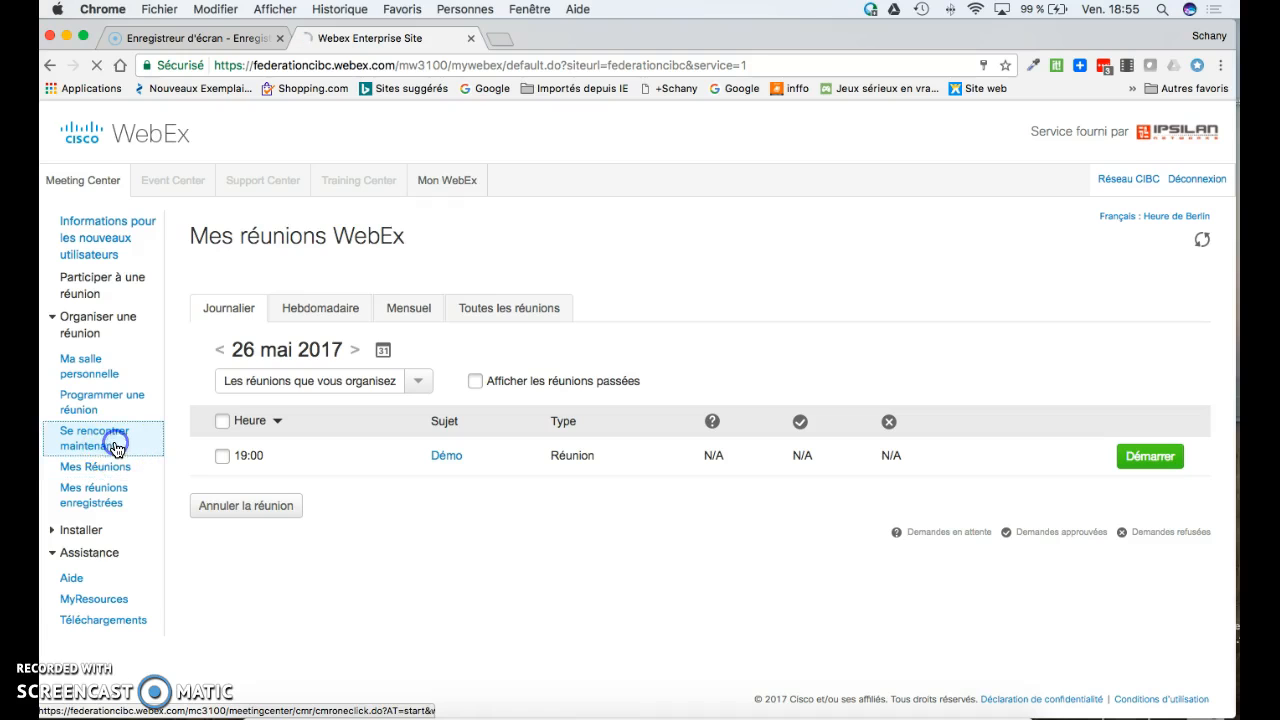
{"action": "left_click", "coordinate": [712, 495]}
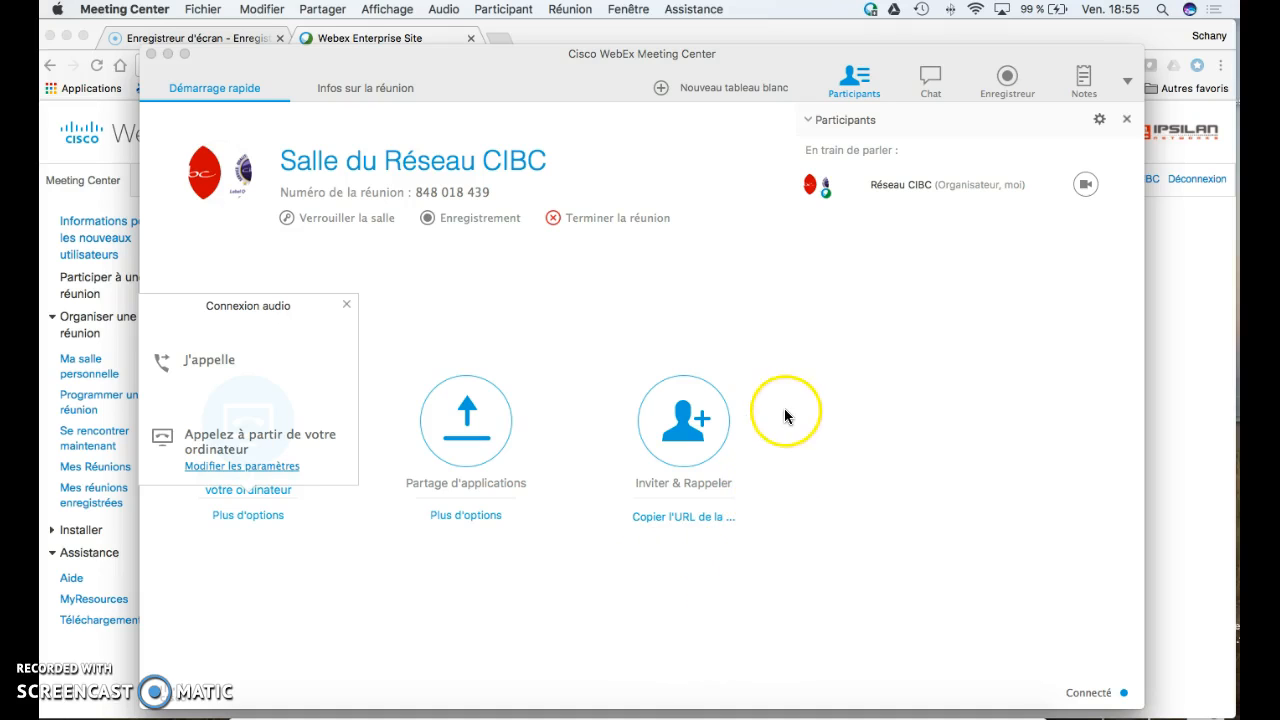
- Send the meeting invitation to the attendee's e-mail address via Inviter & Rappeler and dismiss the confirmation
{"action": "left_click", "coordinate": [693, 421]}
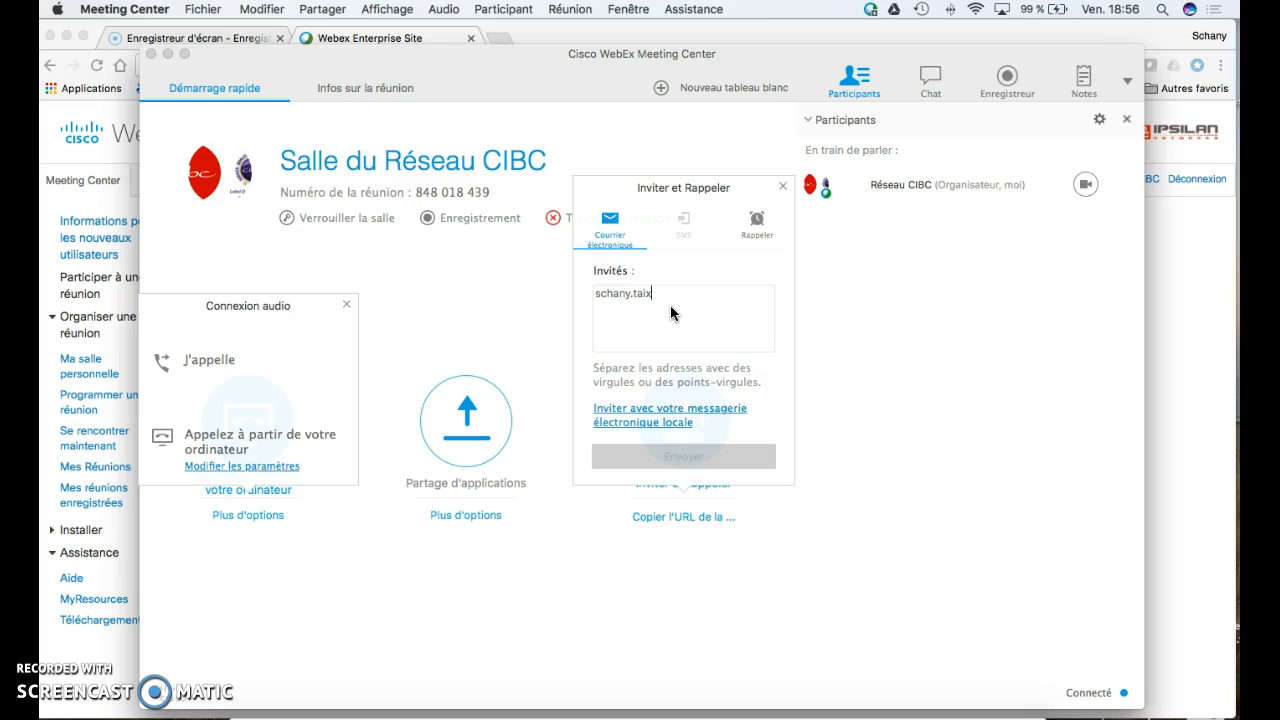
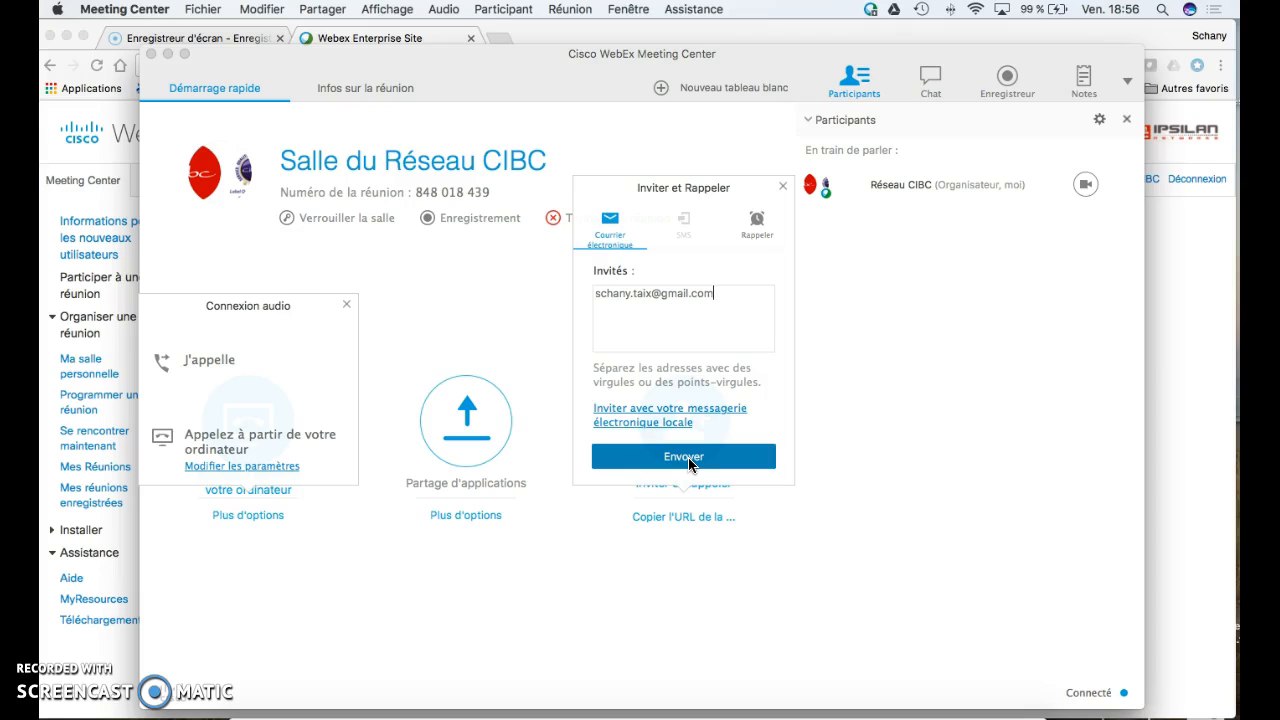
{"action": "left_click", "coordinate": [689, 462]}
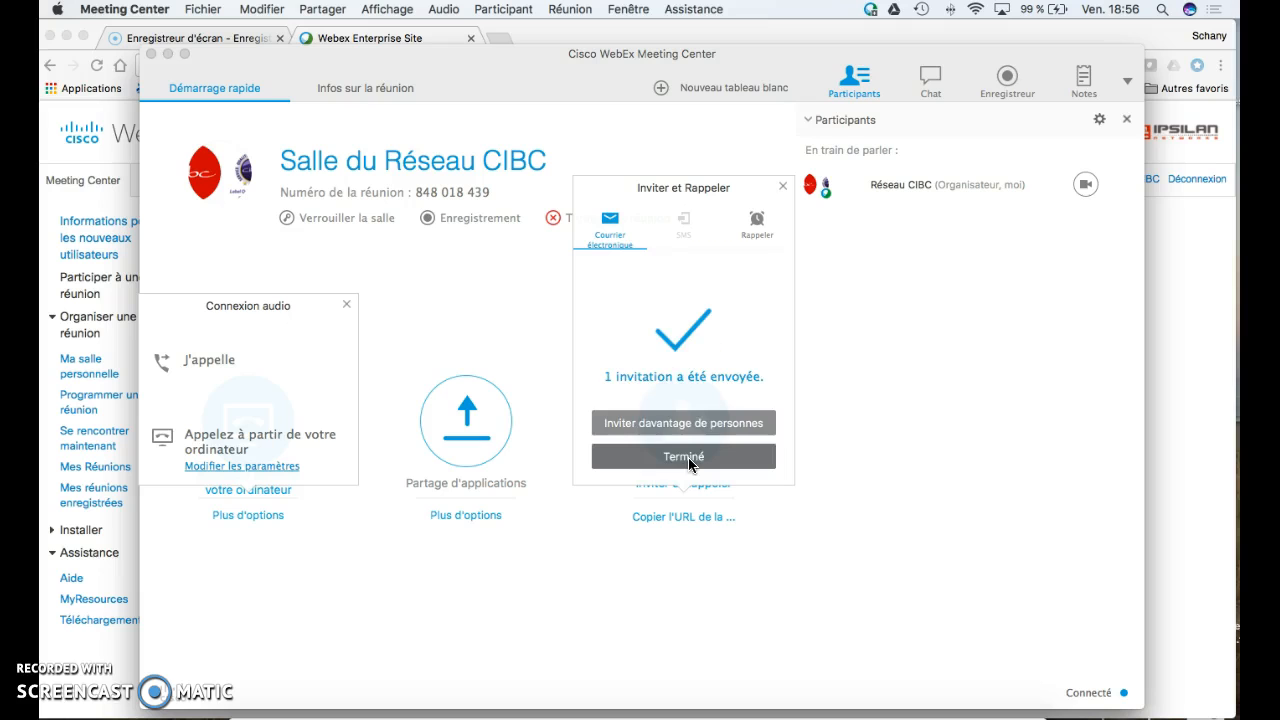
{"action": "left_click", "coordinate": [689, 459]}
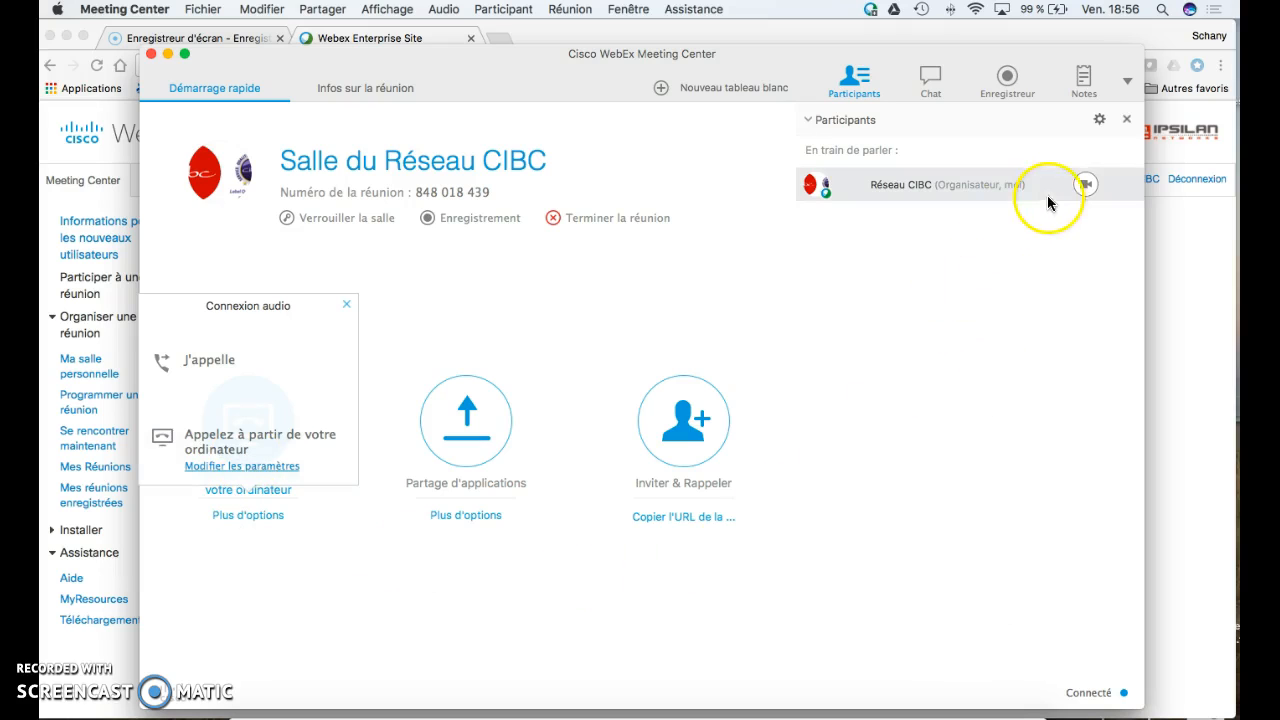
- Show the J'appelle dial-in details, select the phone number, access code and participant ID, then close the panel
{"action": "left_click", "coordinate": [1093, 184]}
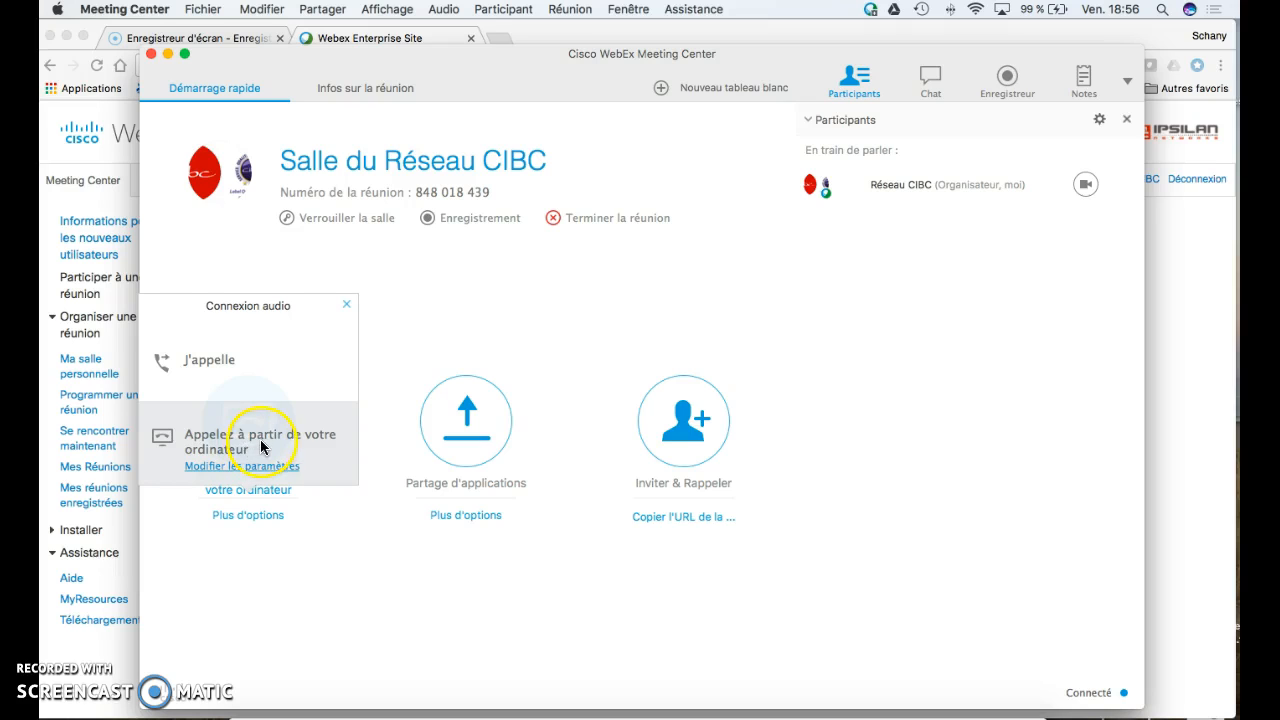
{"action": "left_click", "coordinate": [227, 373]}
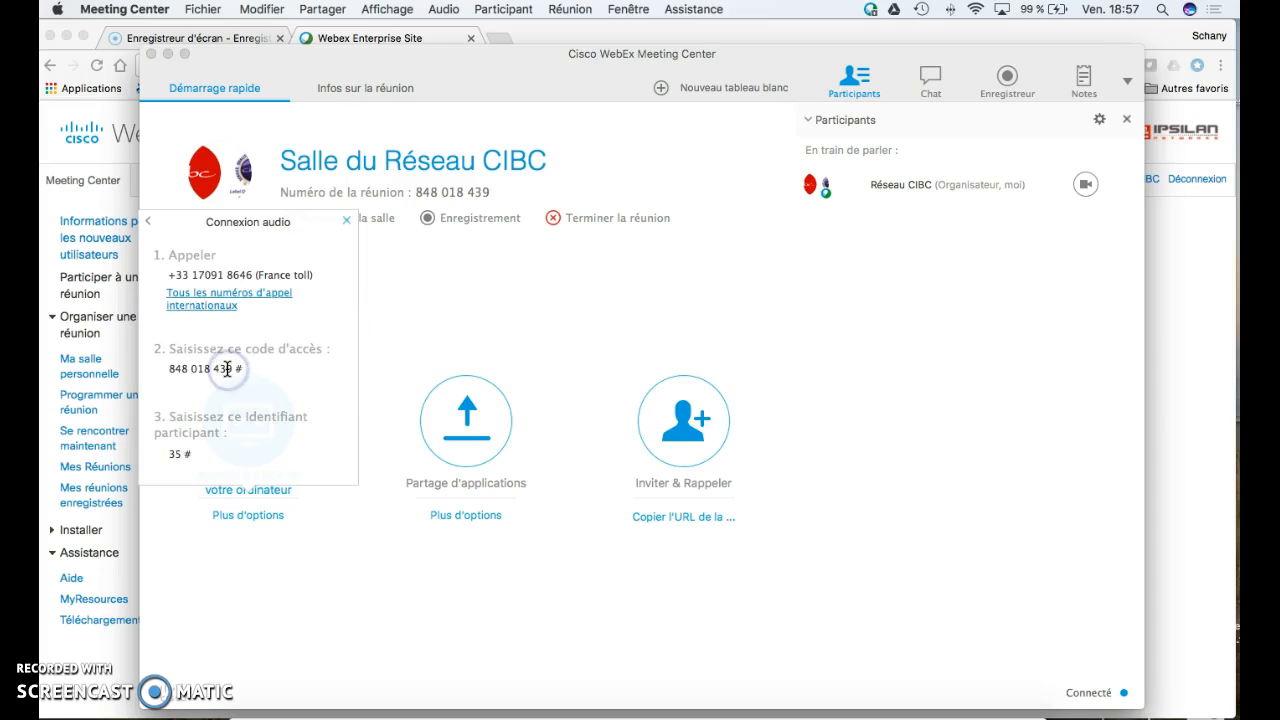
{"action": "left_click", "coordinate": [218, 432]}
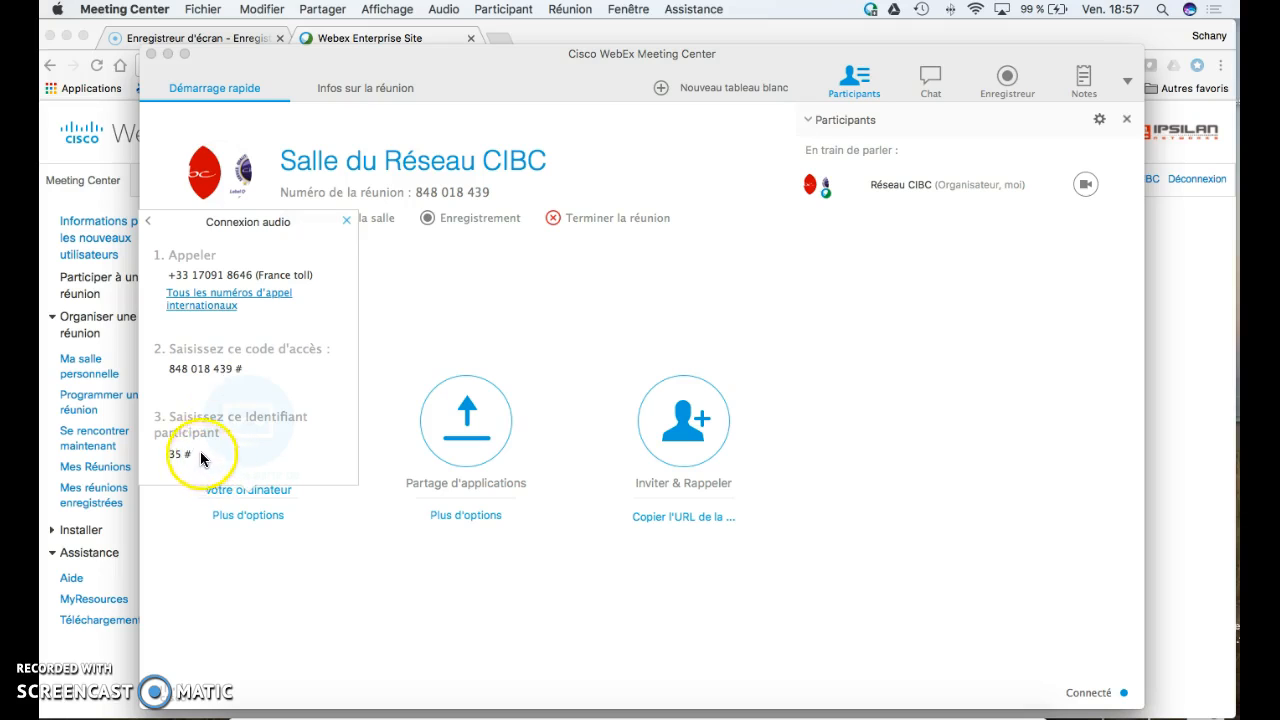
{"action": "left_click_drag", "start_coordinate": [253, 276], "coordinate": [192, 277]}
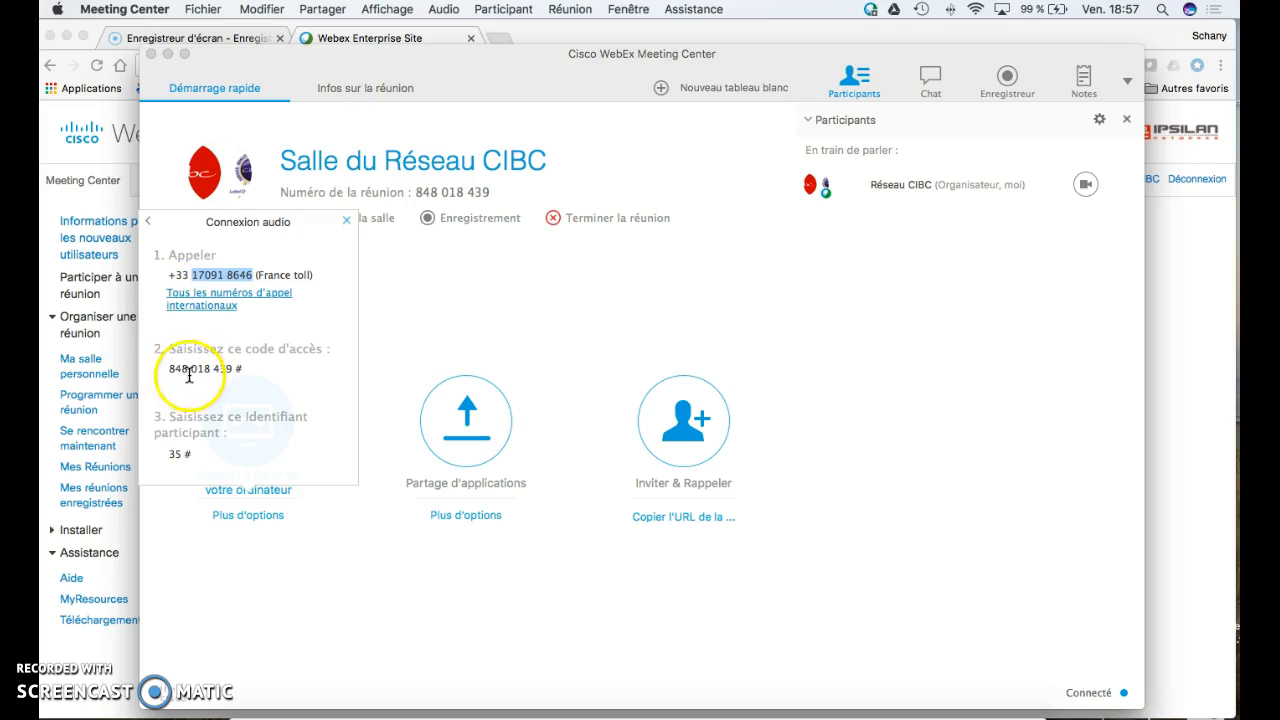
{"action": "left_click_drag", "start_coordinate": [232, 369], "coordinate": [170, 372]}
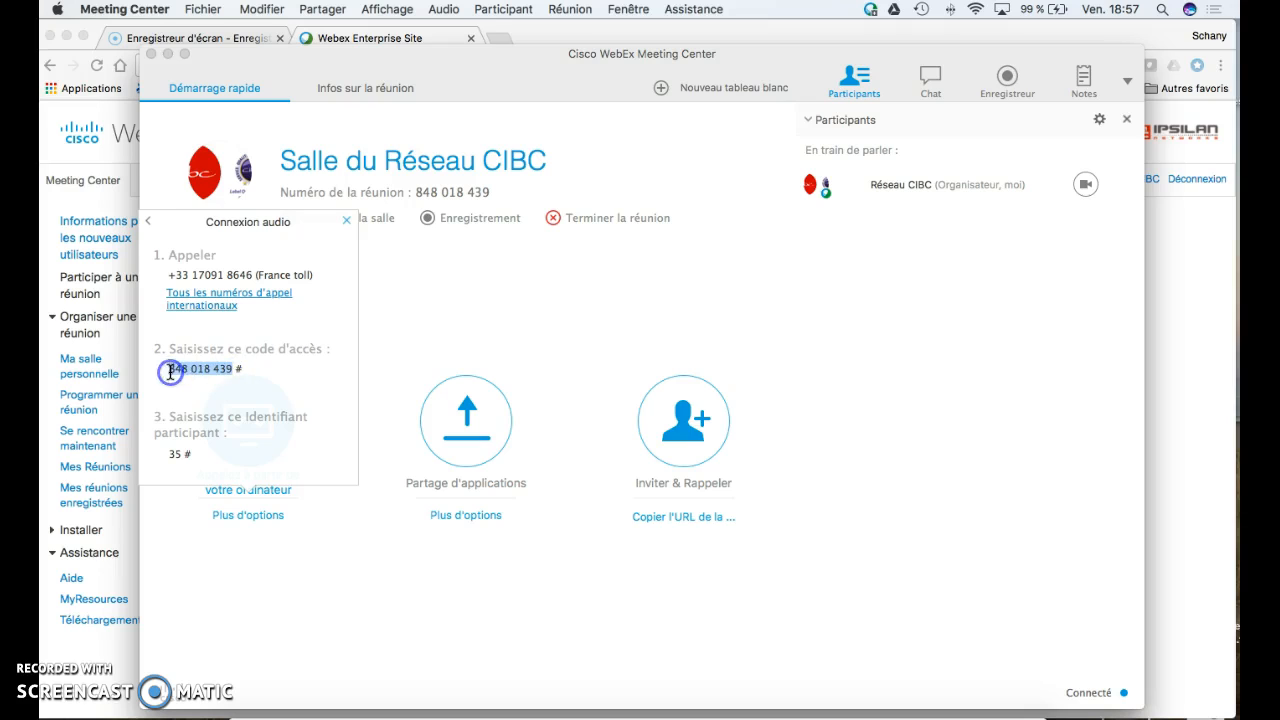
{"action": "left_click", "coordinate": [181, 456]}
{"action": "left_click_drag", "start_coordinate": [181, 456], "coordinate": [170, 456]}
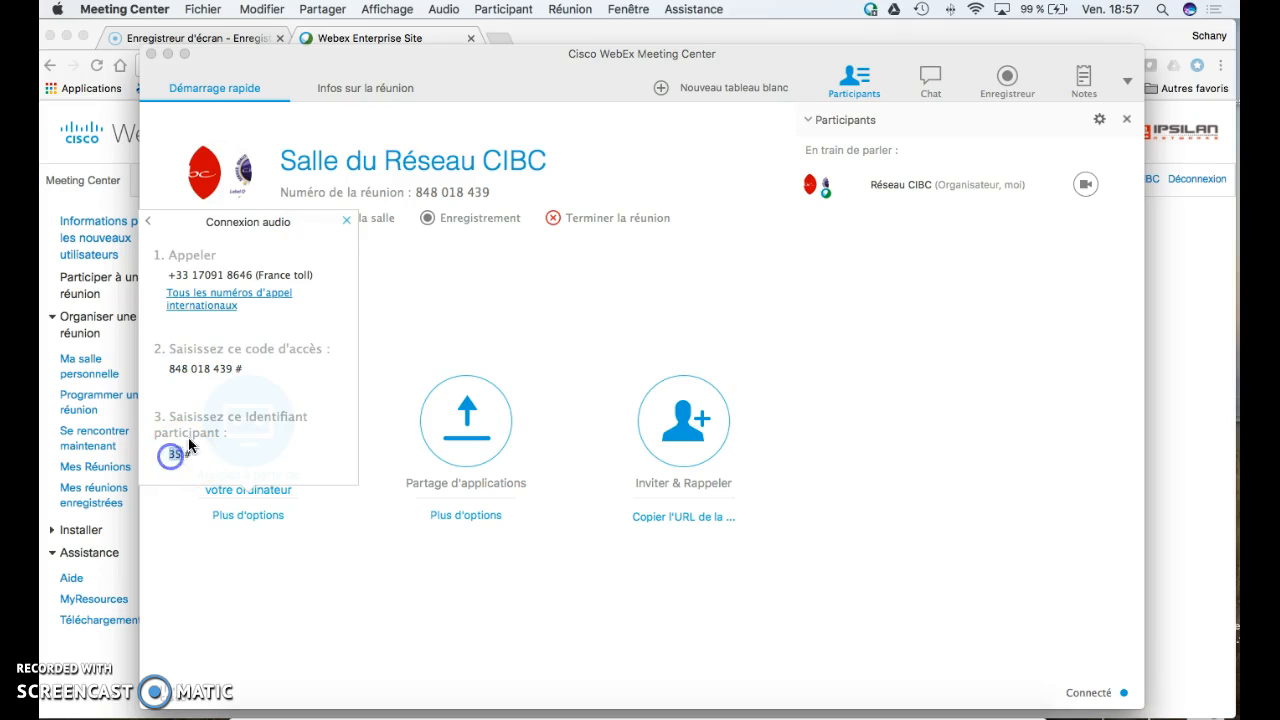
{"action": "left_click_drag", "start_coordinate": [243, 369], "coordinate": [234, 370]}
{"action": "left_click", "coordinate": [189, 452]}
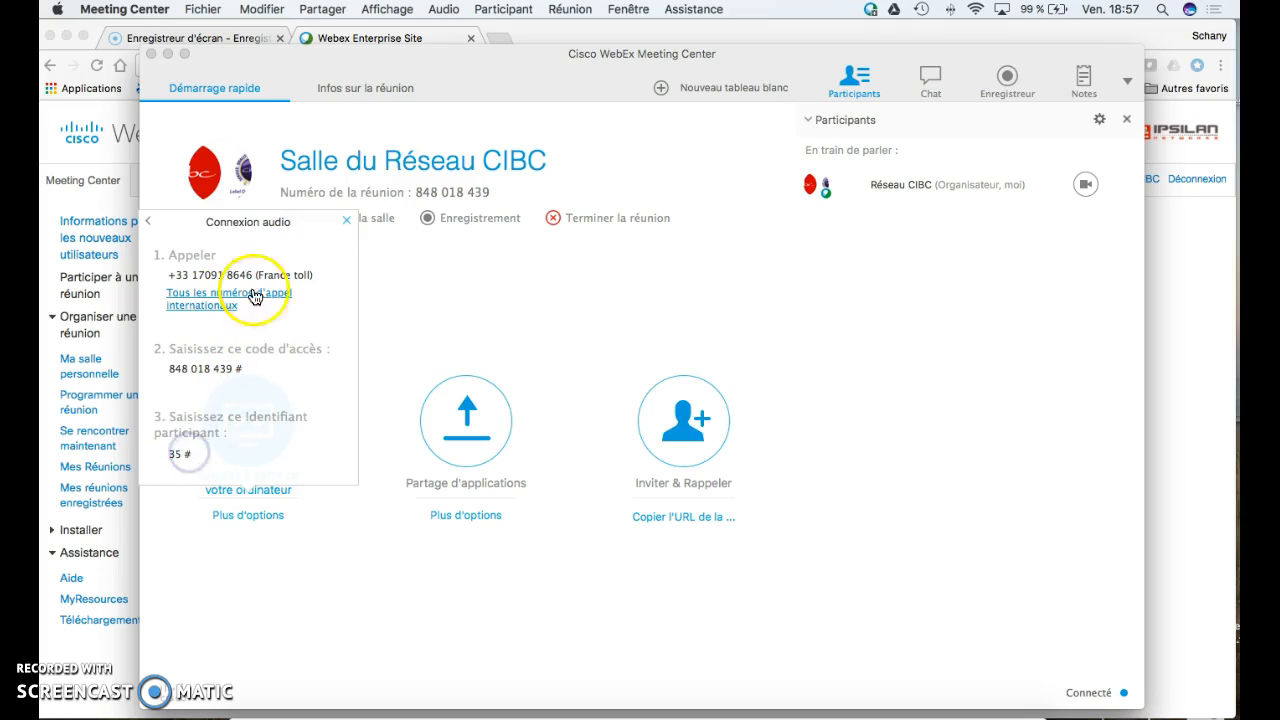
{"action": "left_click", "coordinate": [347, 220]}
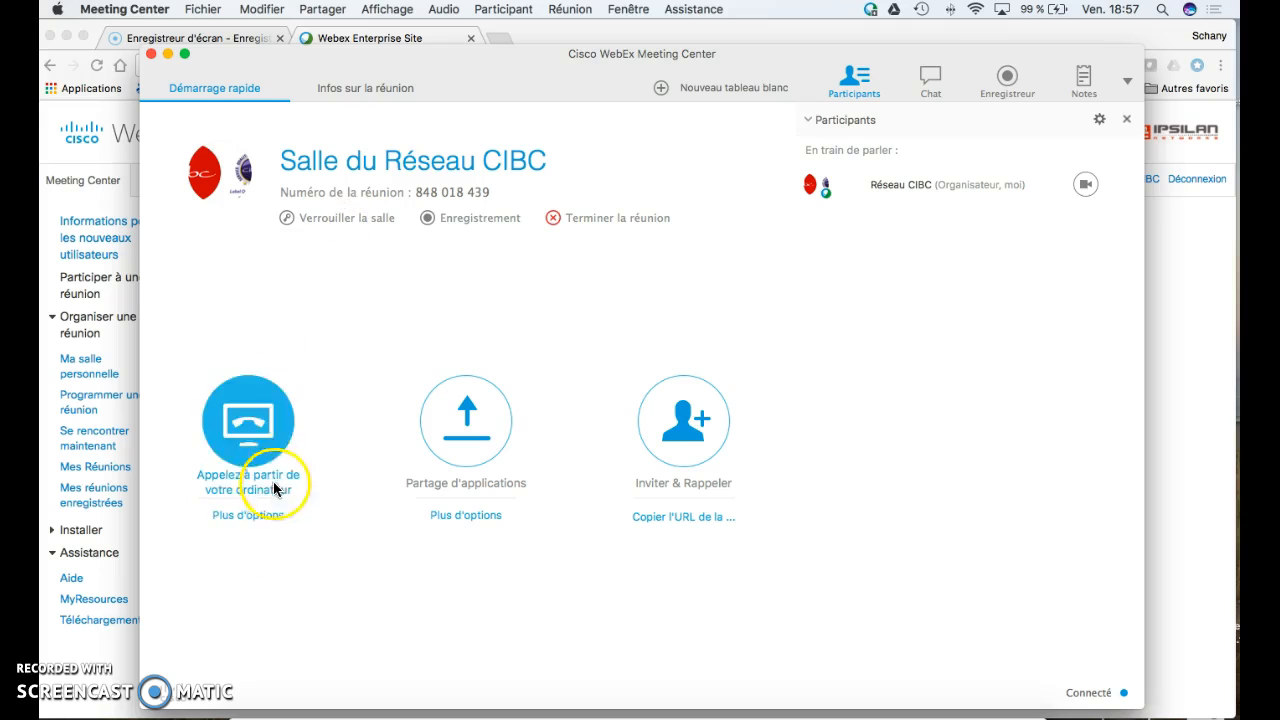
- Join the audio by computer, unmute the microphone, and dismiss the camera preview without starting video
{"action": "left_click", "coordinate": [263, 467]}
{"action": "left_click", "coordinate": [257, 523]}
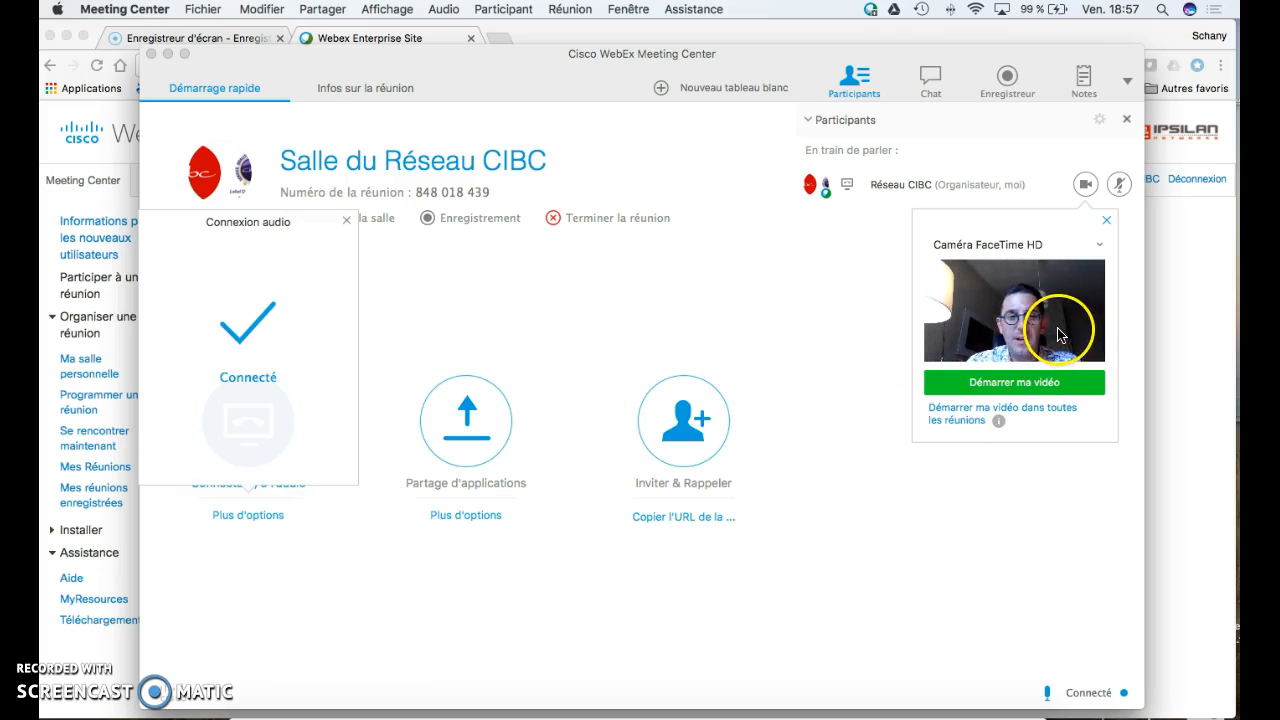
{"action": "left_click", "coordinate": [1118, 185]}
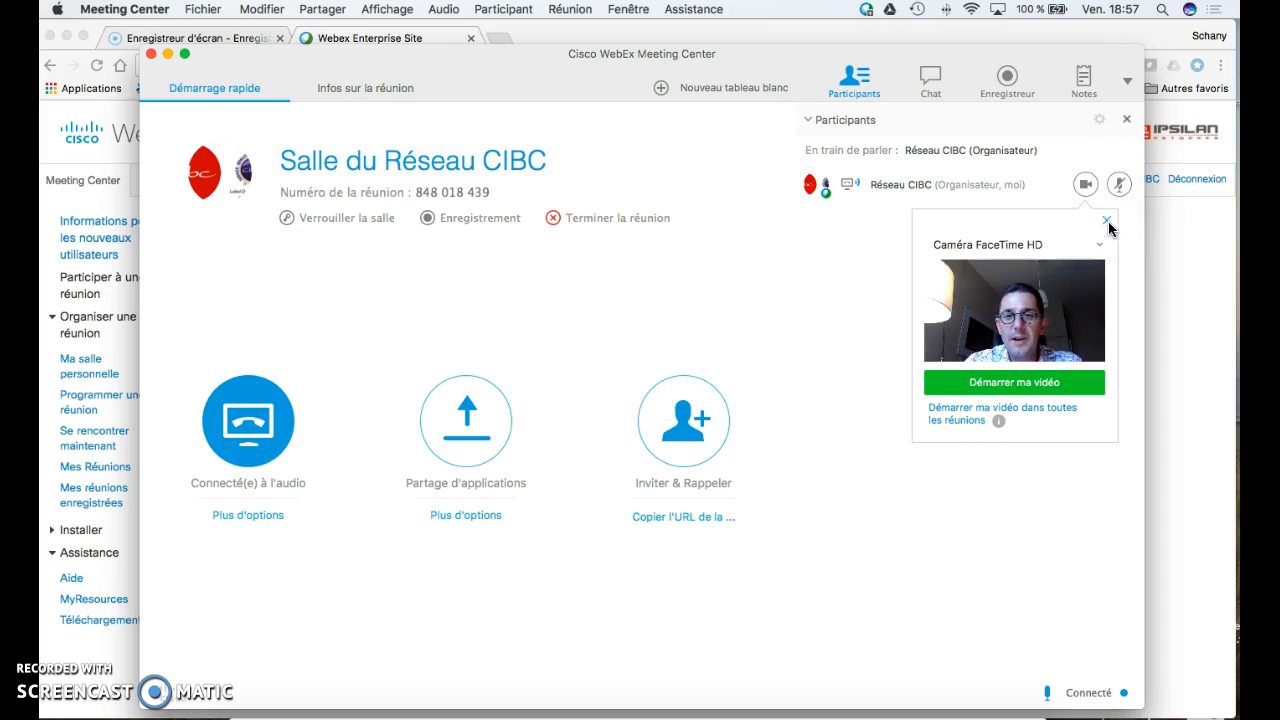
{"action": "left_click", "coordinate": [1106, 221]}
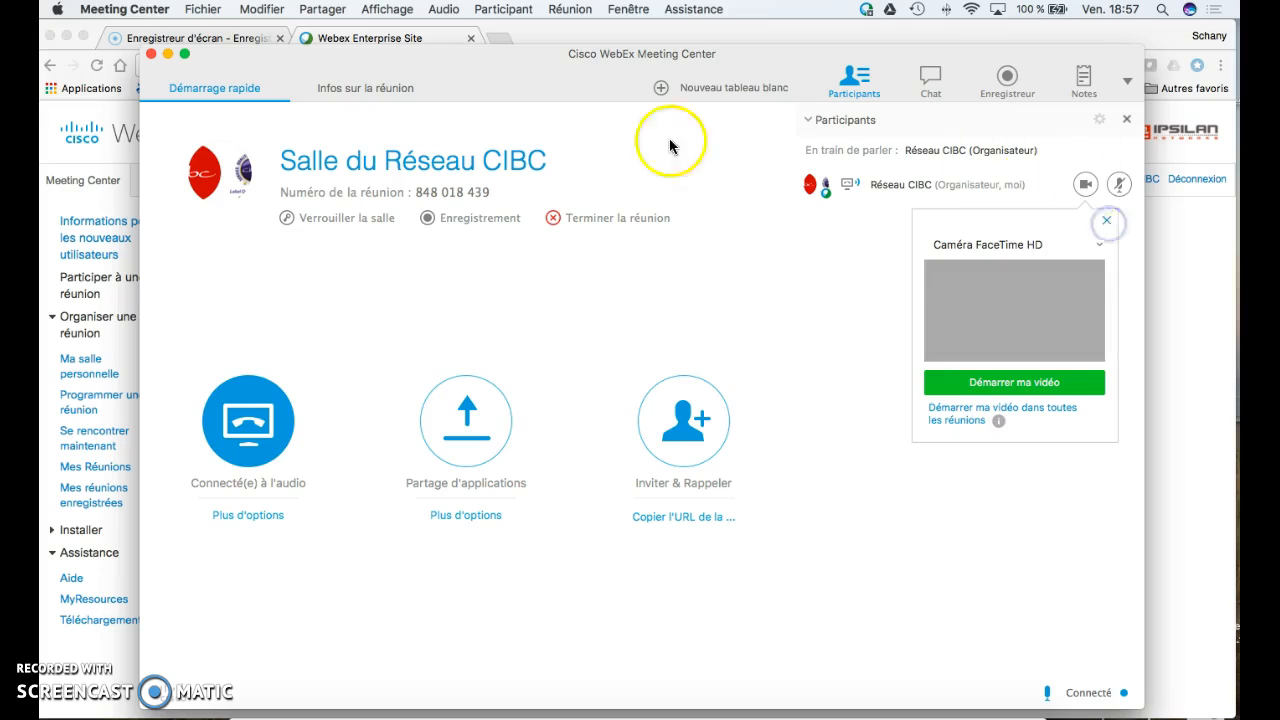
- End the meeting for everyone by confirming Terminer la réunion
{"action": "left_click", "coordinate": [627, 220]}
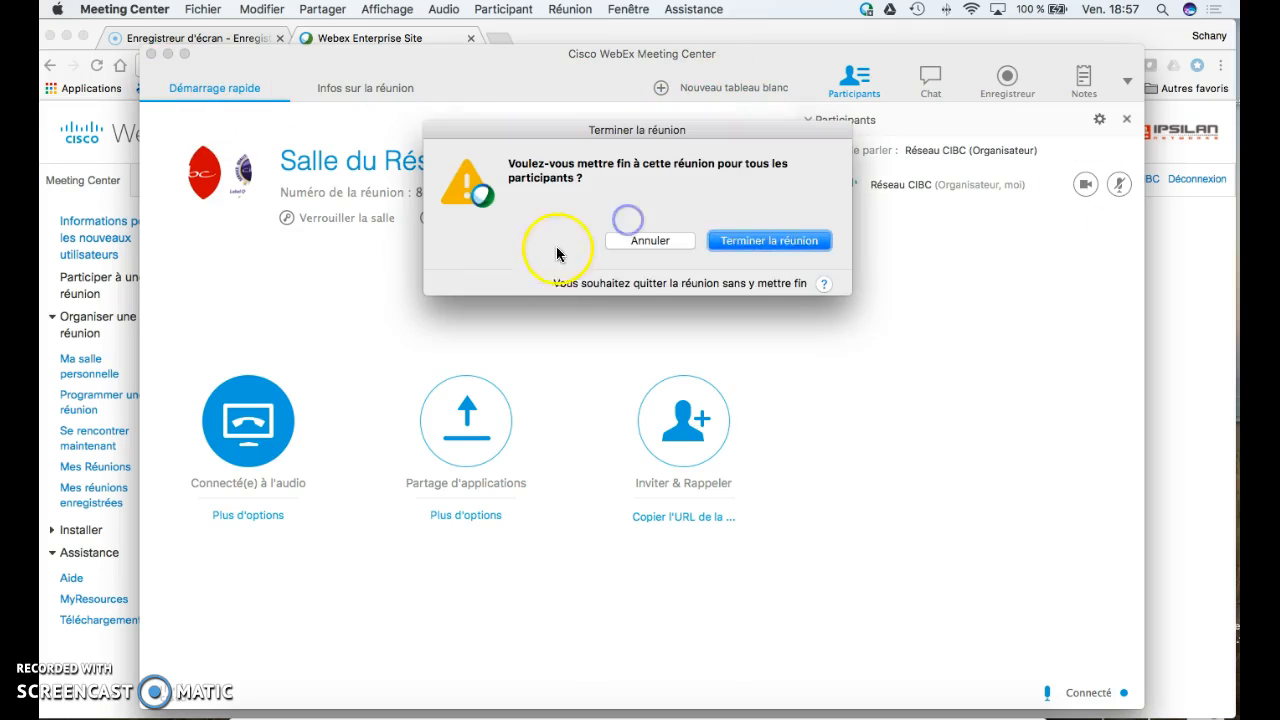
{"action": "left_click", "coordinate": [769, 242]}
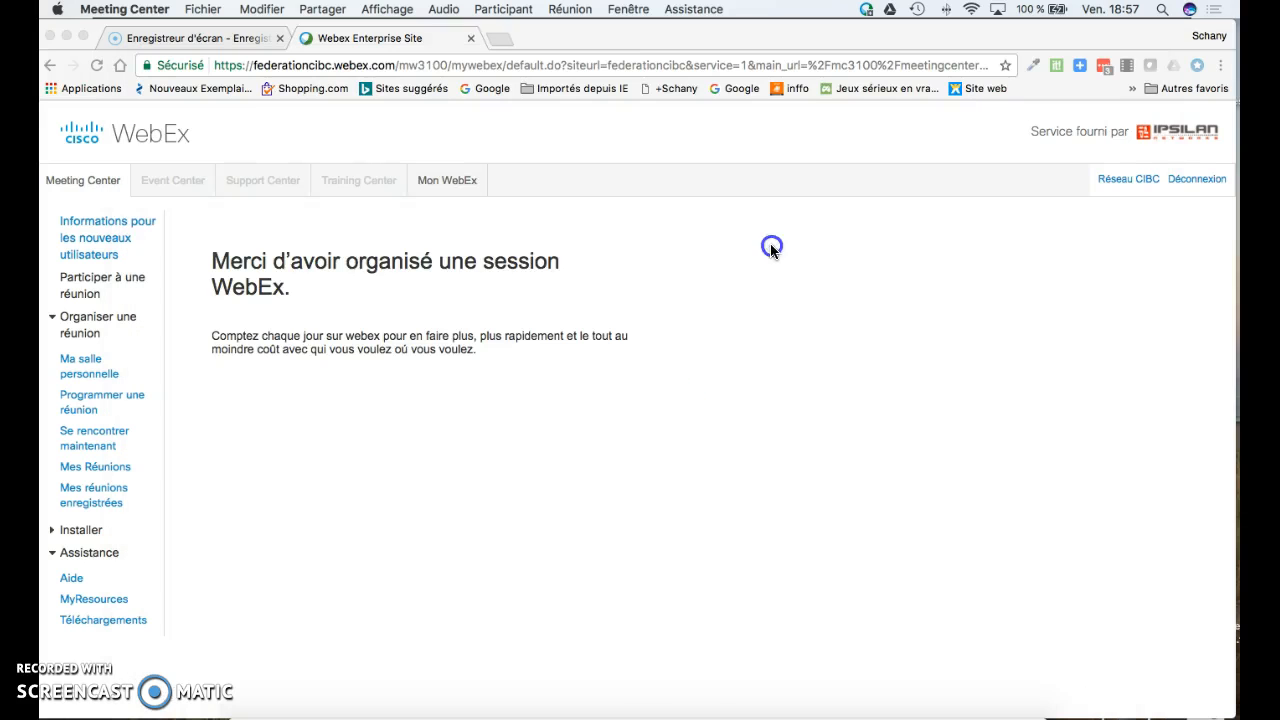